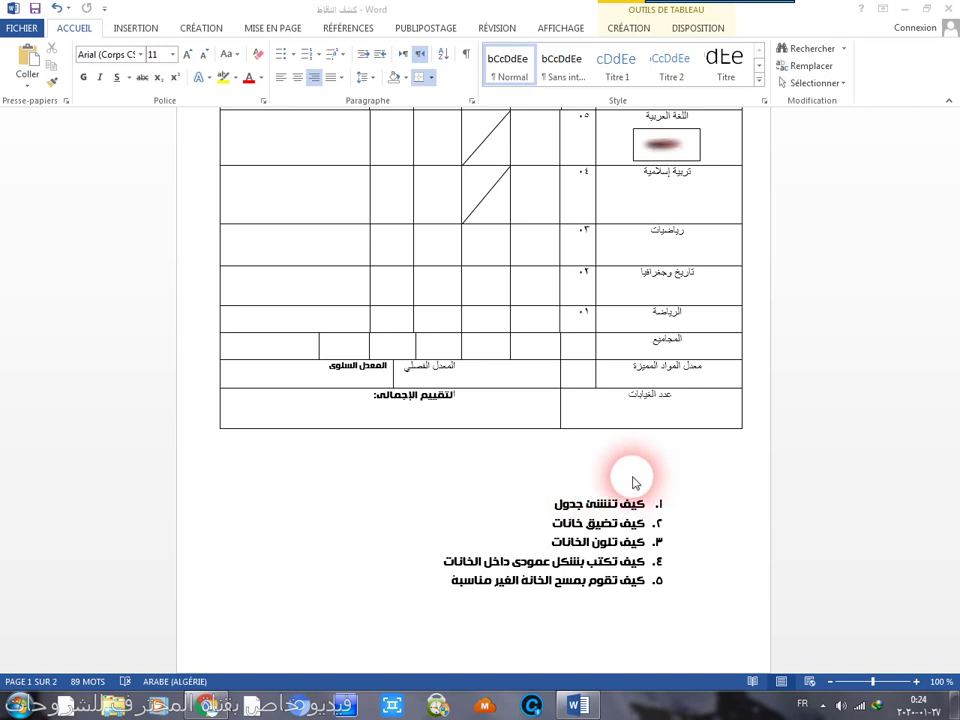
Create a new blank Word document from FICHIER > Nouveau > Document vierge
left_click(645, 545)
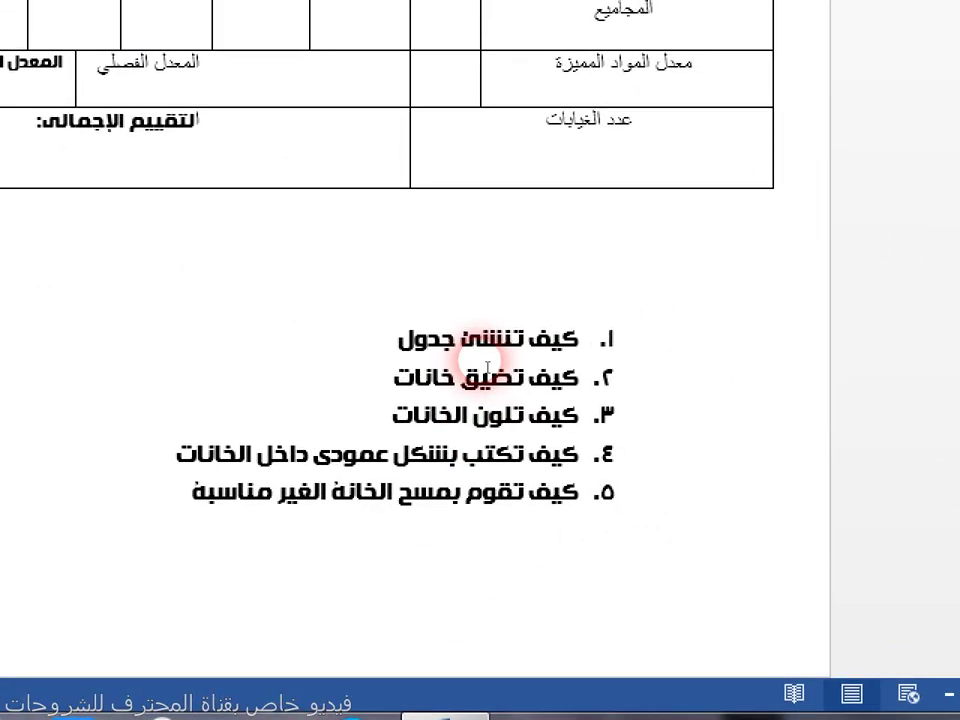
left_click(479, 440)
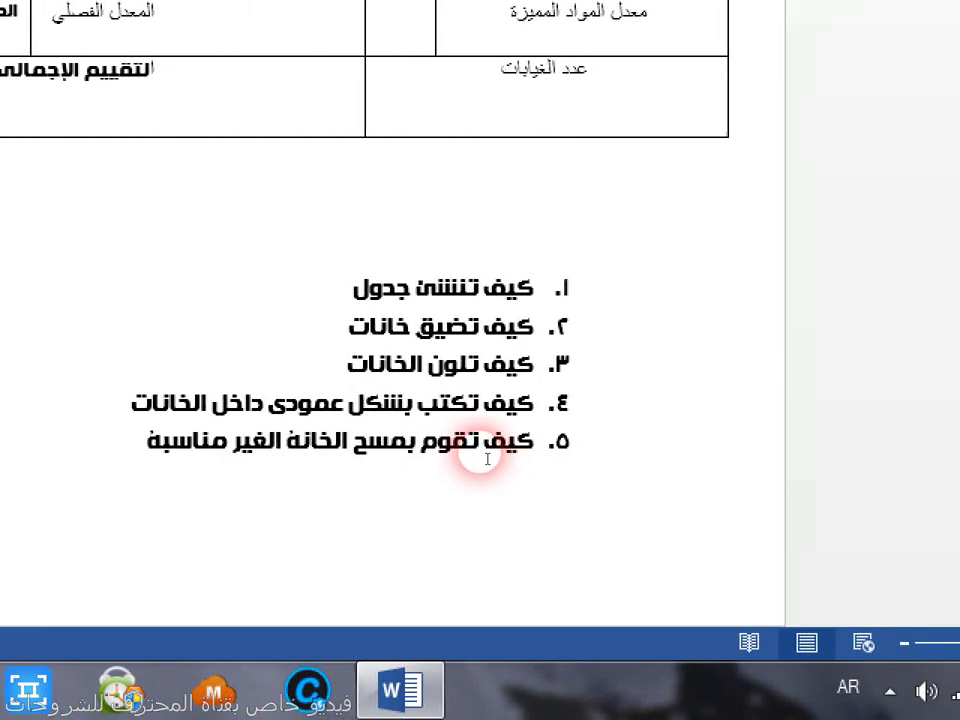
scroll(487, 458, "up", 3)
scroll(480, 454, "up", 5)
scroll(476, 454, "up", 4)
scroll(476, 454, "up", 5)
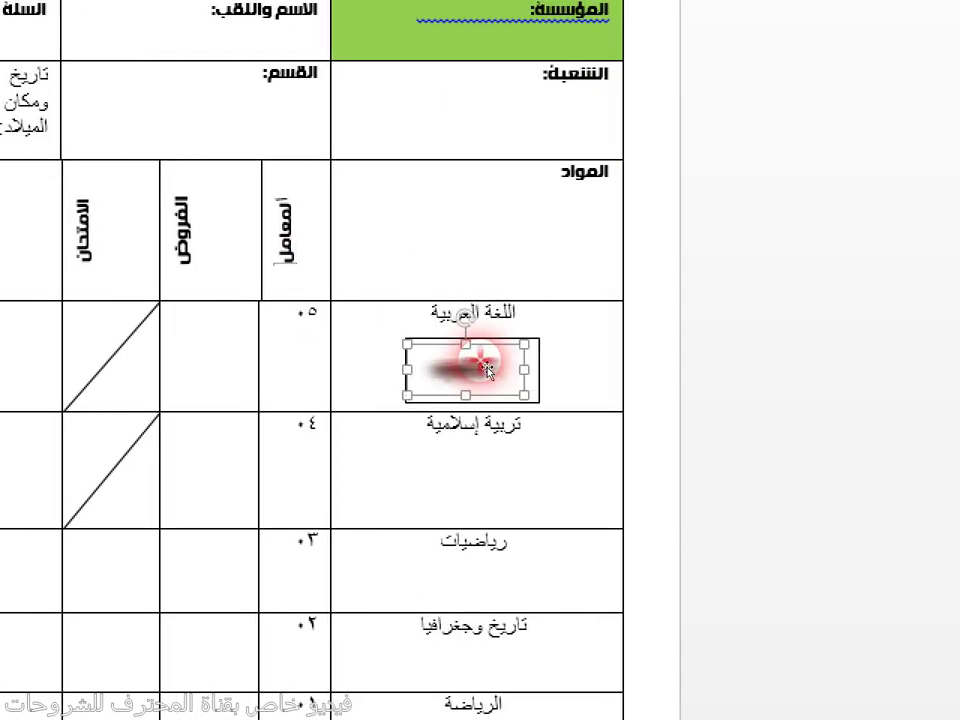
scroll(487, 367, "down", 5)
scroll(480, 360, "up", 5)
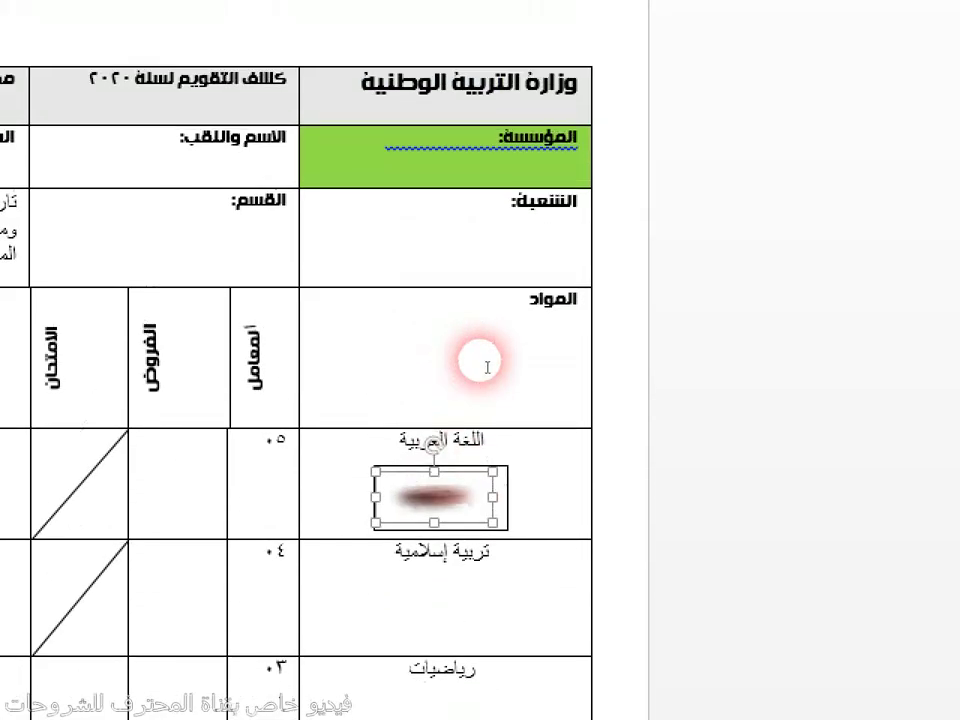
scroll(487, 367, "up", 1)
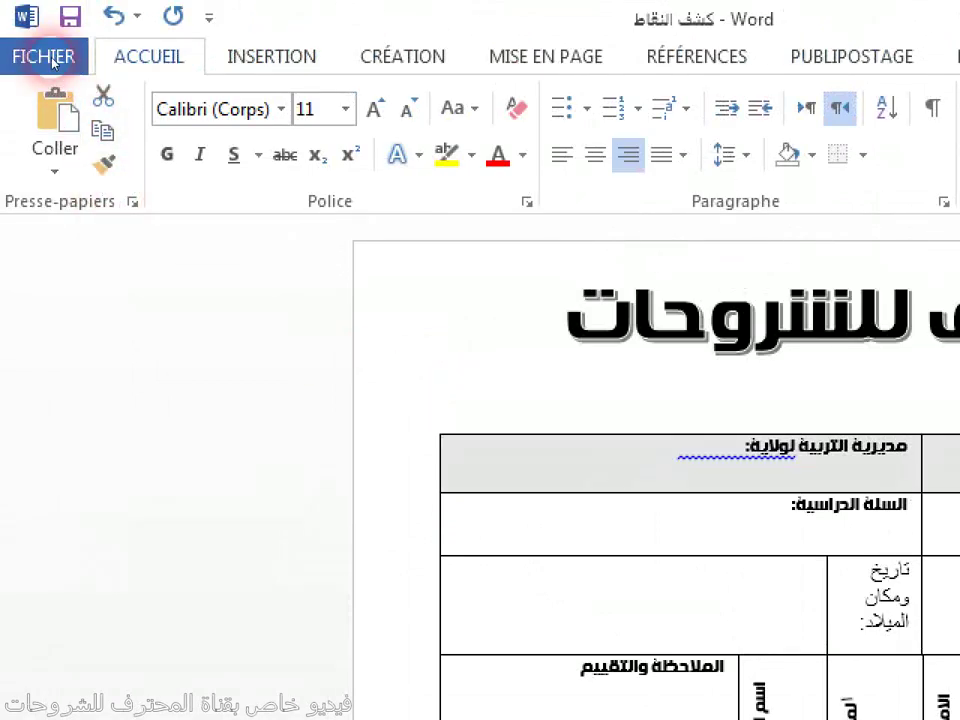
left_click(50, 60)
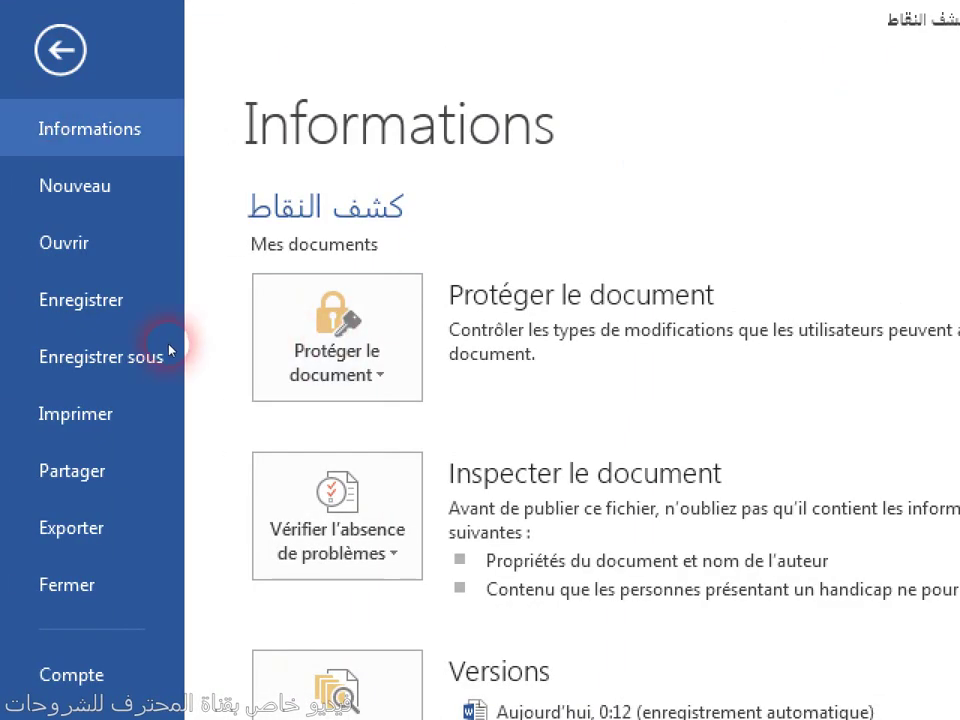
left_click(52, 181)
left_click(414, 362)
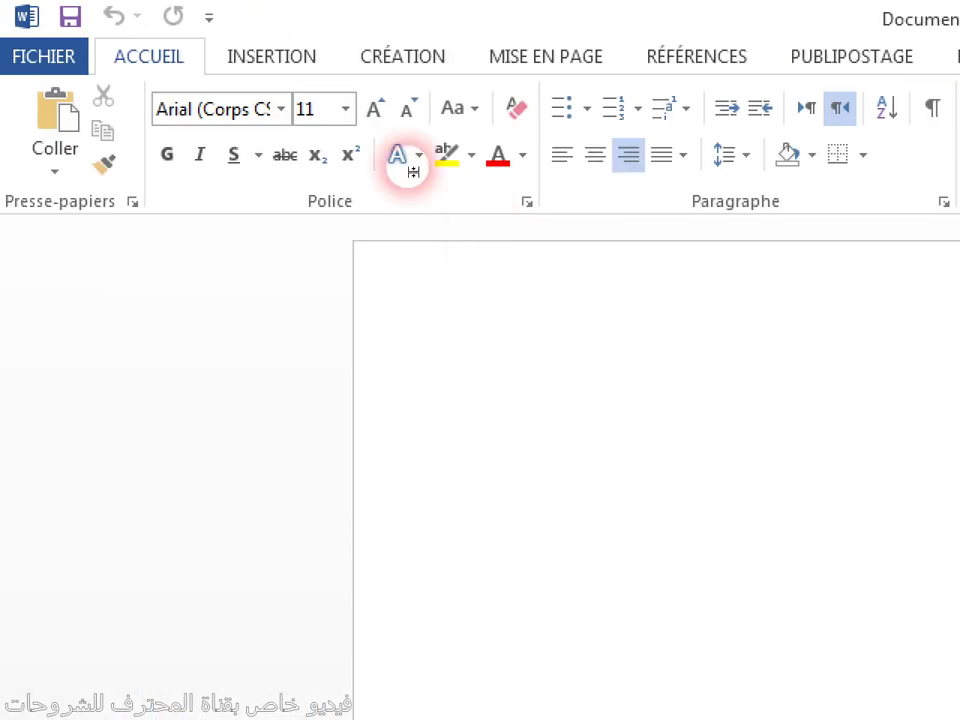
Pick Dessiner un tableau from the INSERTION tab's Tableau menu to get the table pencil
left_click(279, 70)
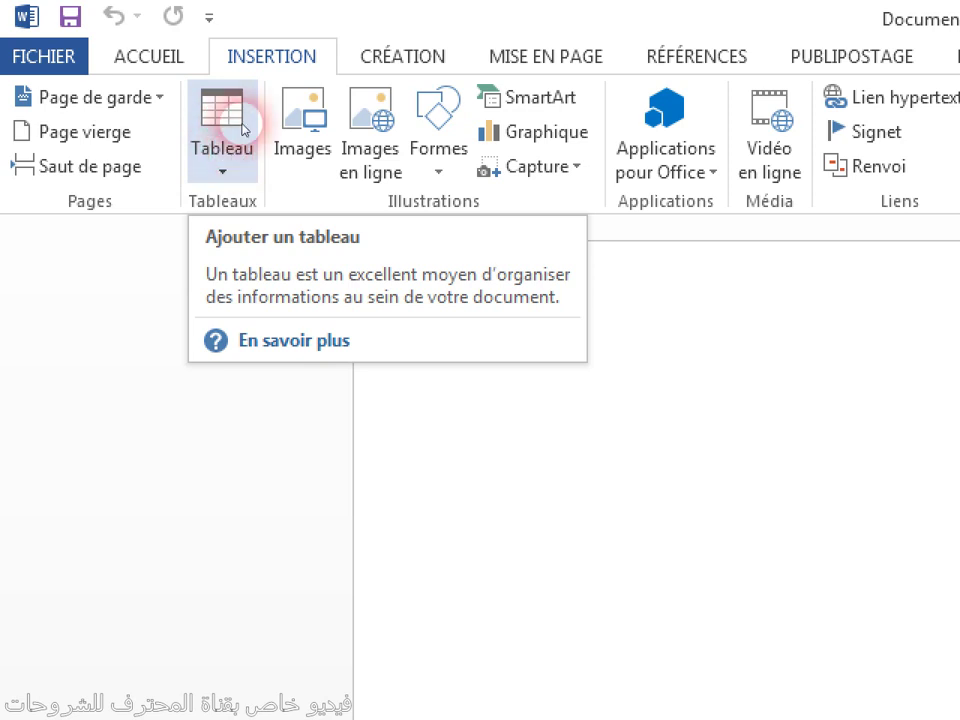
left_click(231, 148)
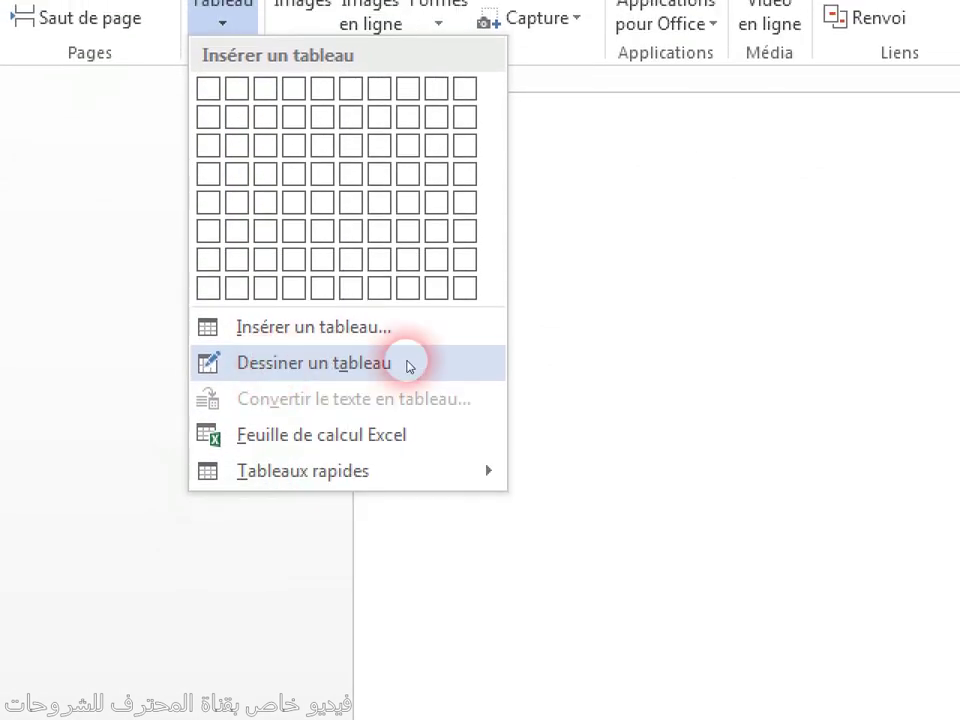
left_click(405, 363)
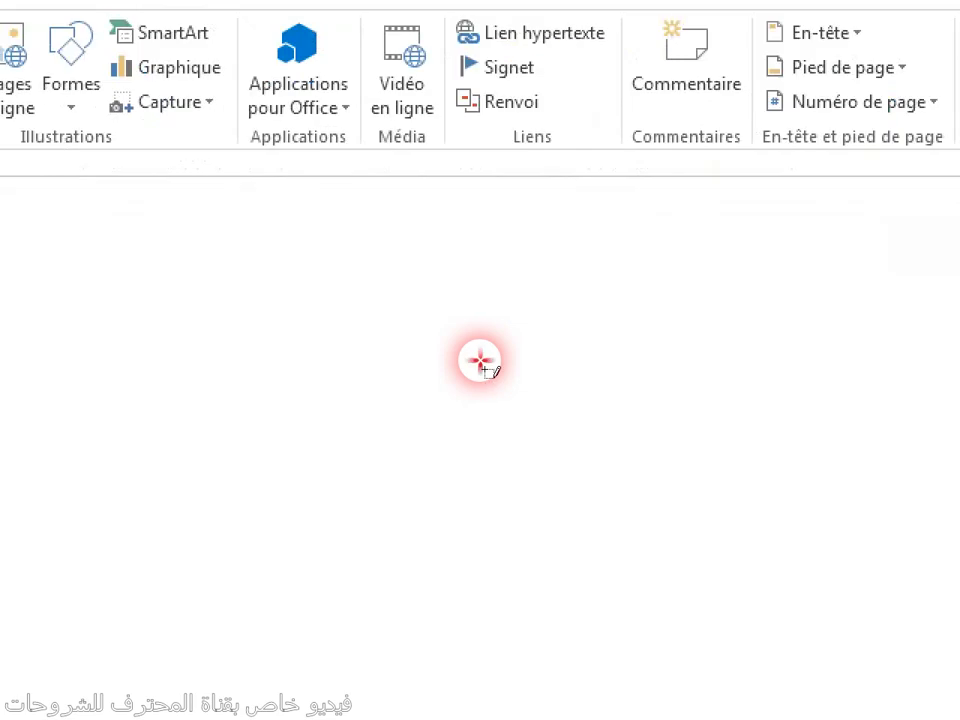
Draw the outer border, a row split, a top-row cell split, two small right rows and an inner box
left_click_drag(480, 360, 471, 540)
left_click_drag(467, 495, 468, 580)
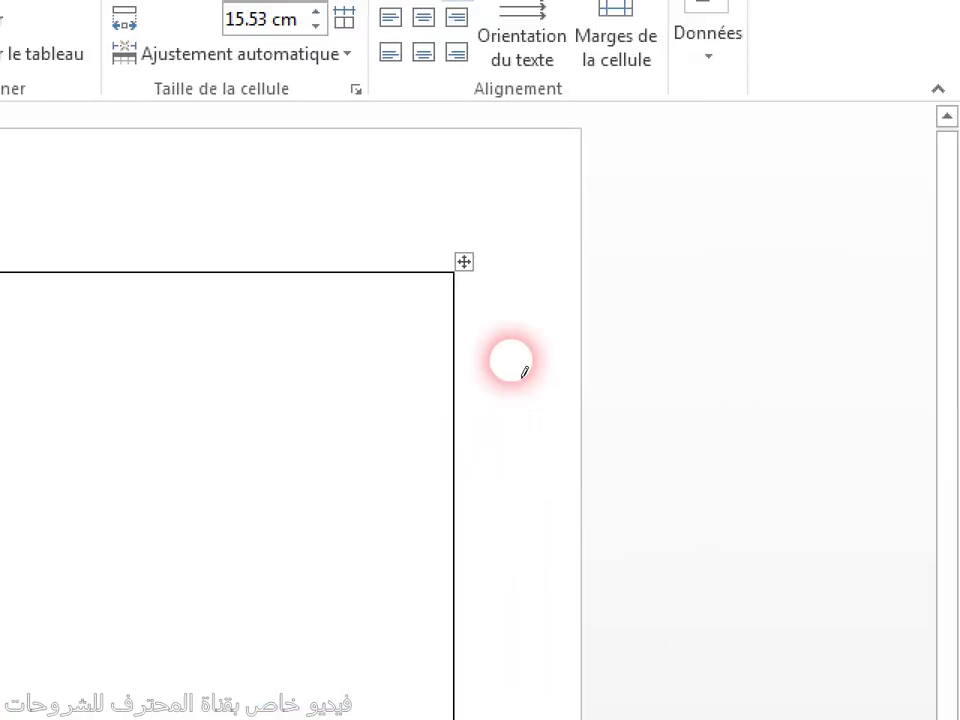
left_click_drag(480, 360, 5, 360)
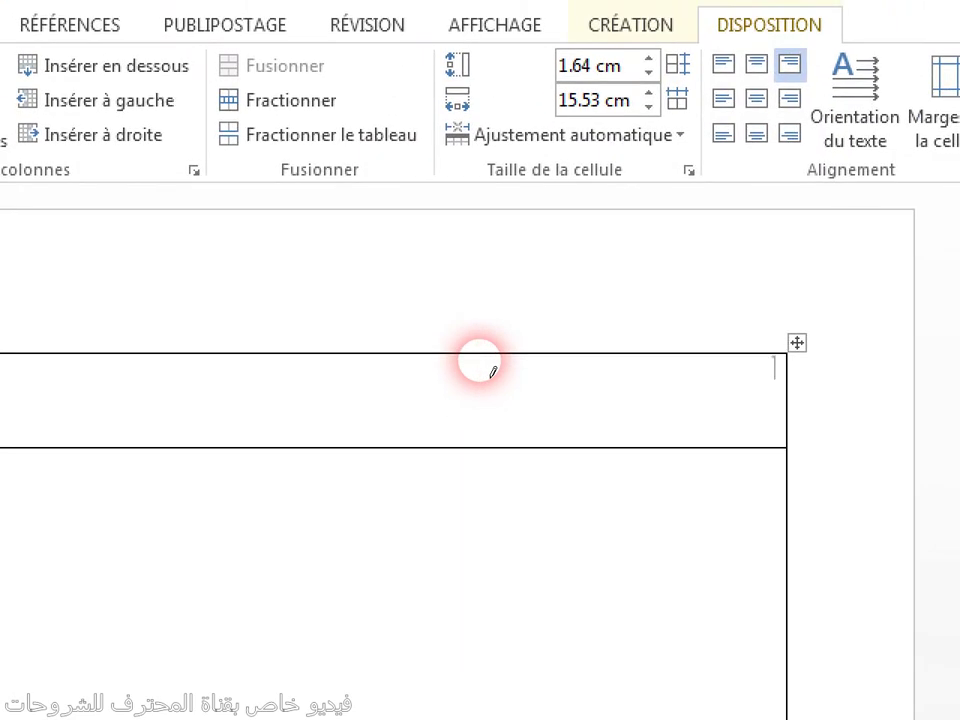
left_click_drag(475, 354, 475, 446)
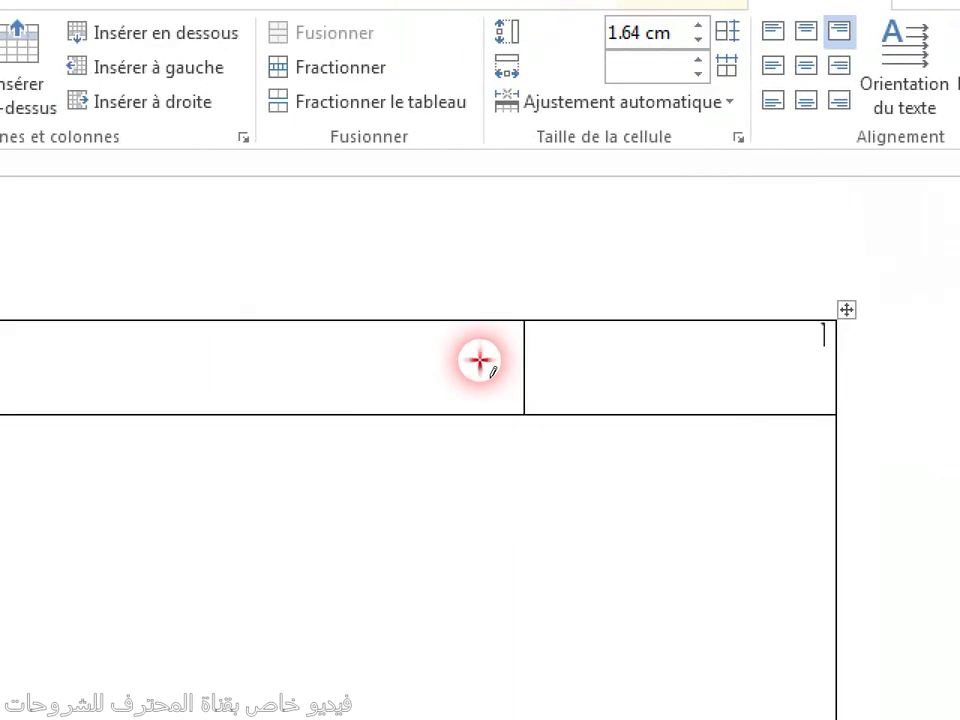
left_click_drag(480, 360, 481, 370)
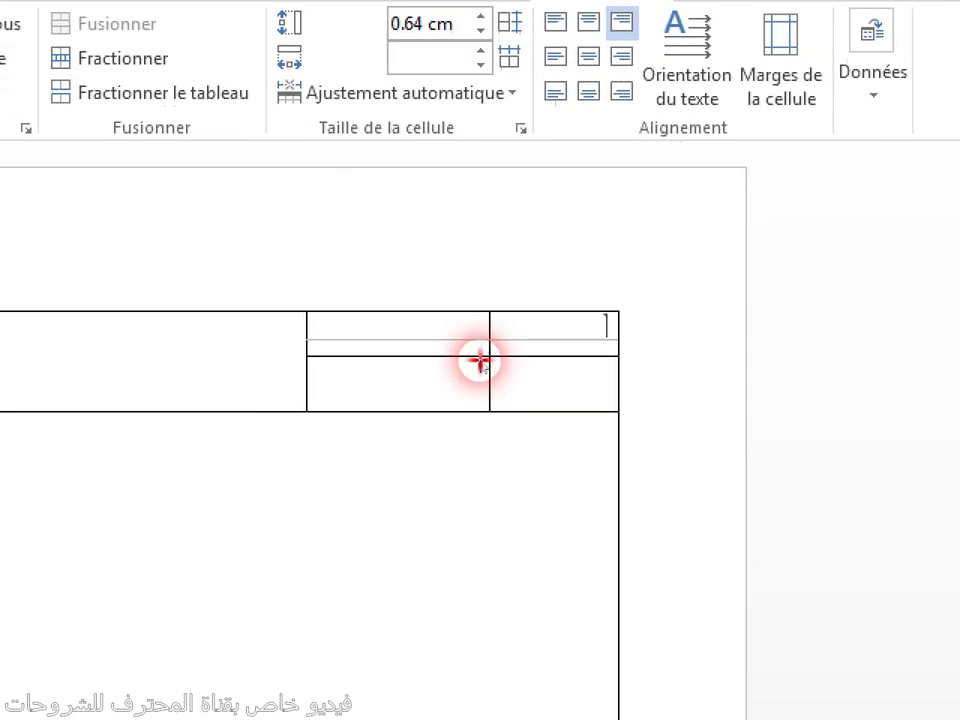
left_click_drag(426, 386, 433, 392)
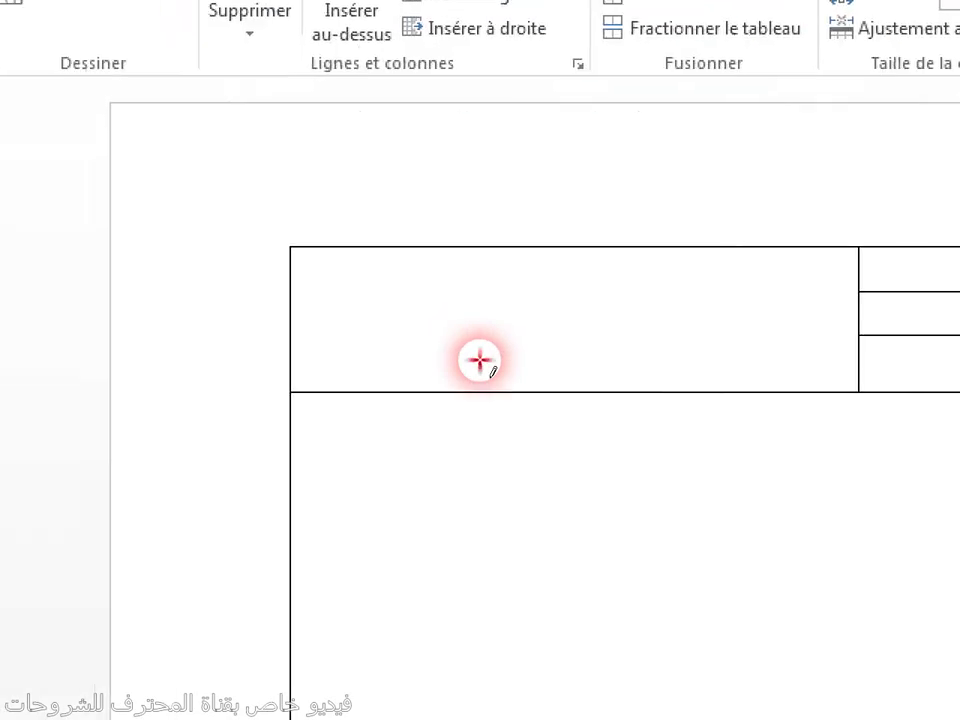
left_click_drag(470, 399, 154, 494)
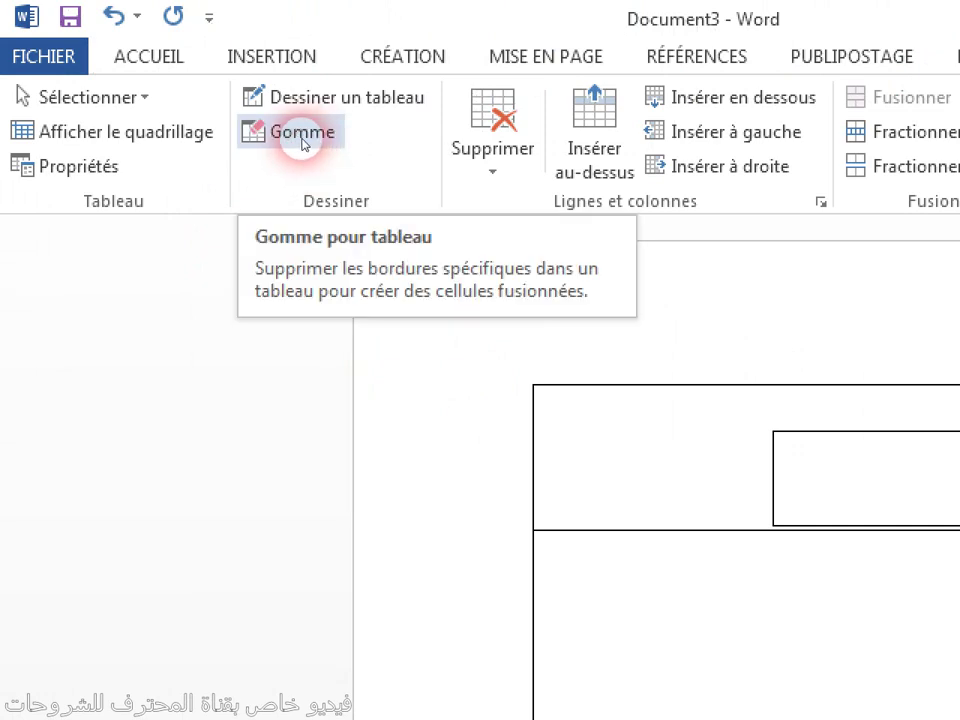
Erase the inner box's top and left borders with the Gomme eraser
left_click(303, 140)
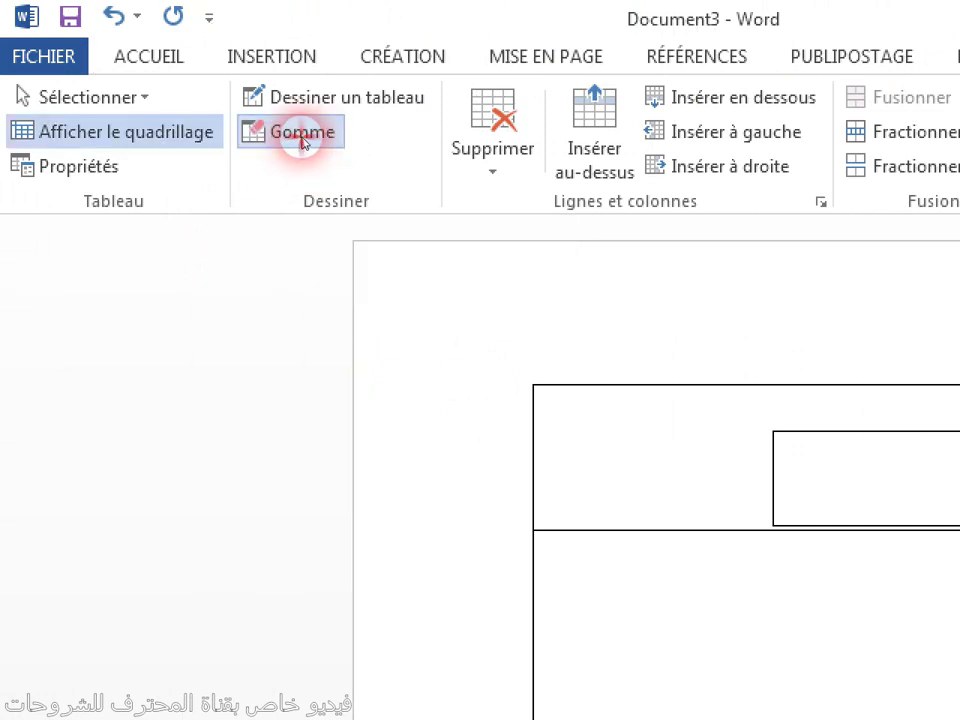
left_click(525, 335)
left_click(490, 370)
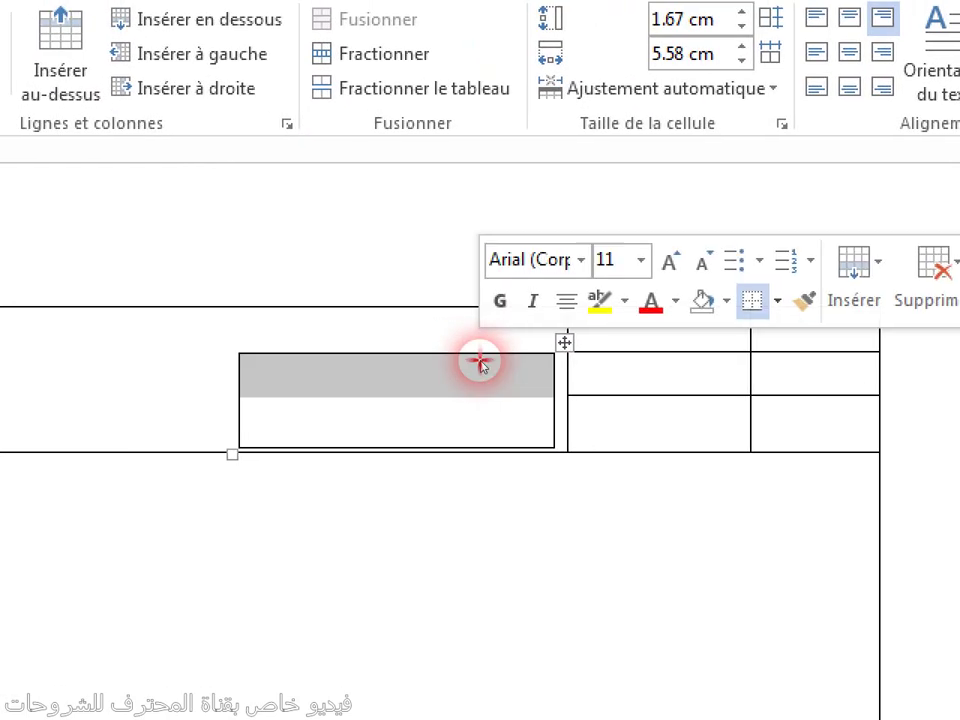
left_click(274, 136)
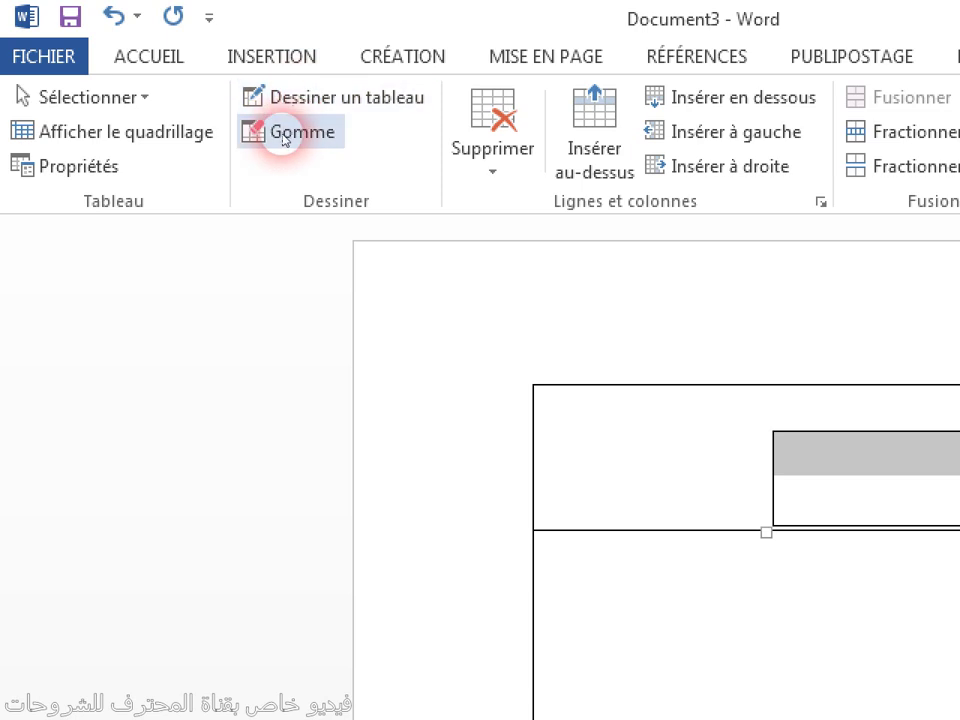
left_click(490, 372)
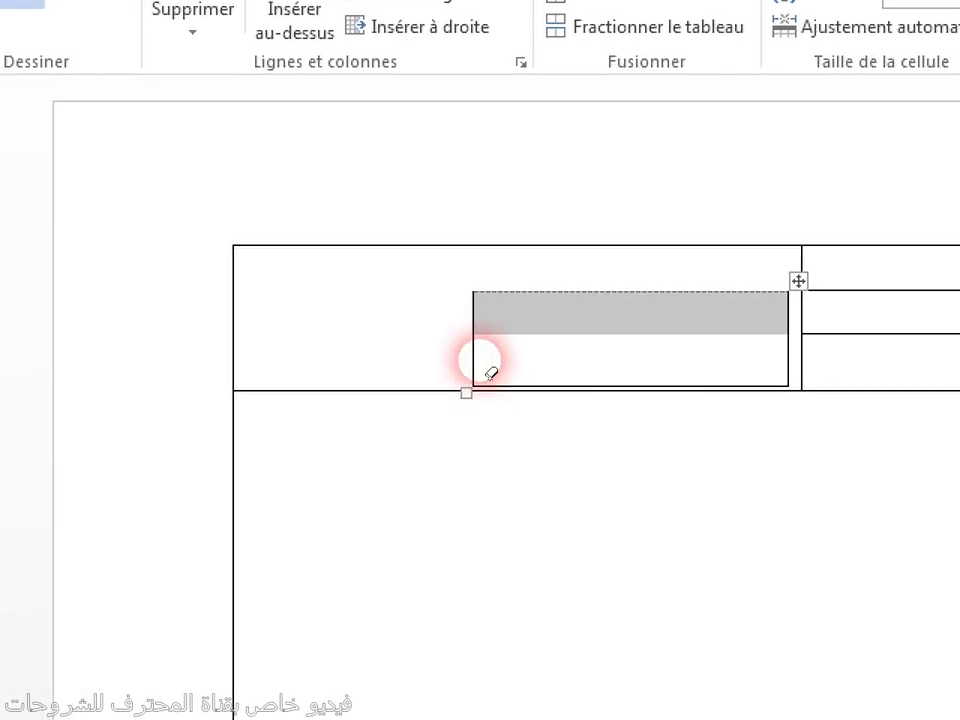
left_click(489, 370)
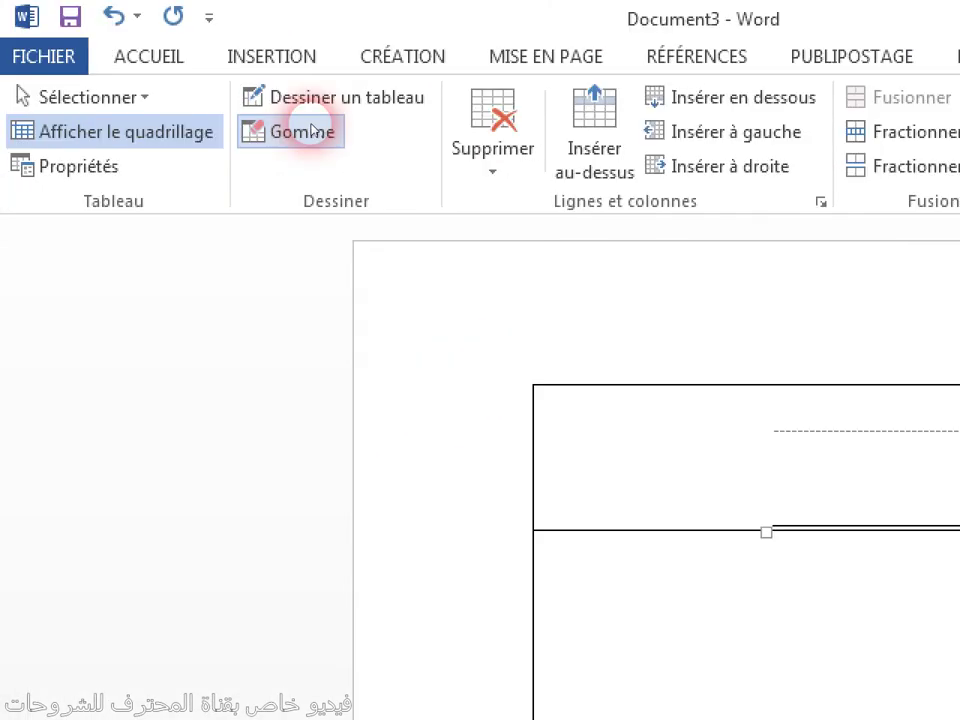
left_click(105, 98)
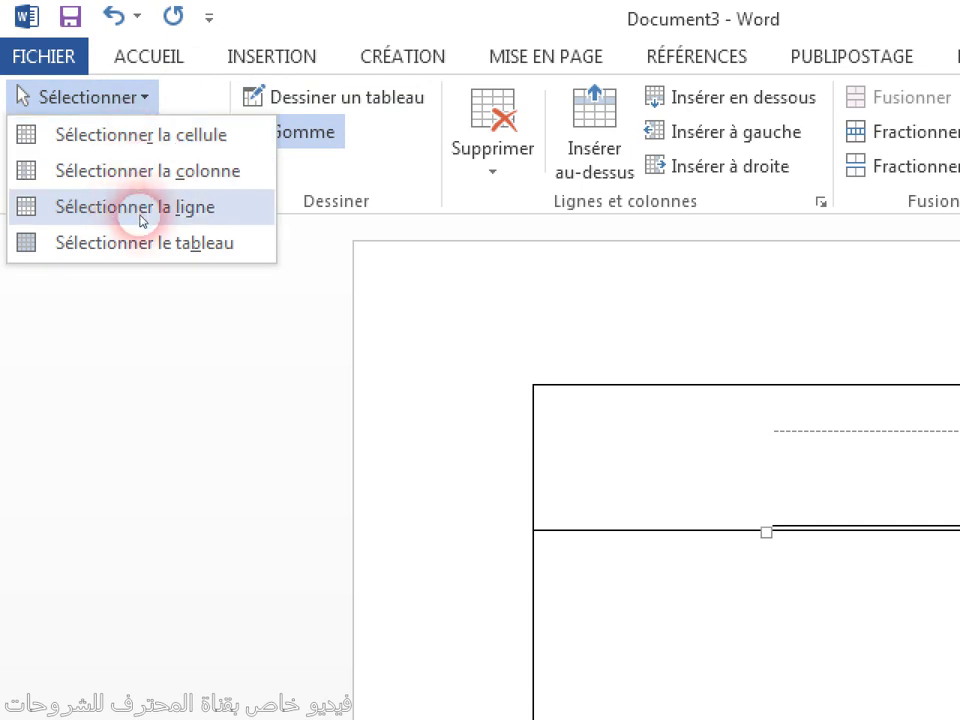
Select the current cell and switch off Afficher le quadrillage to hide dashed gridlines
left_click(225, 138)
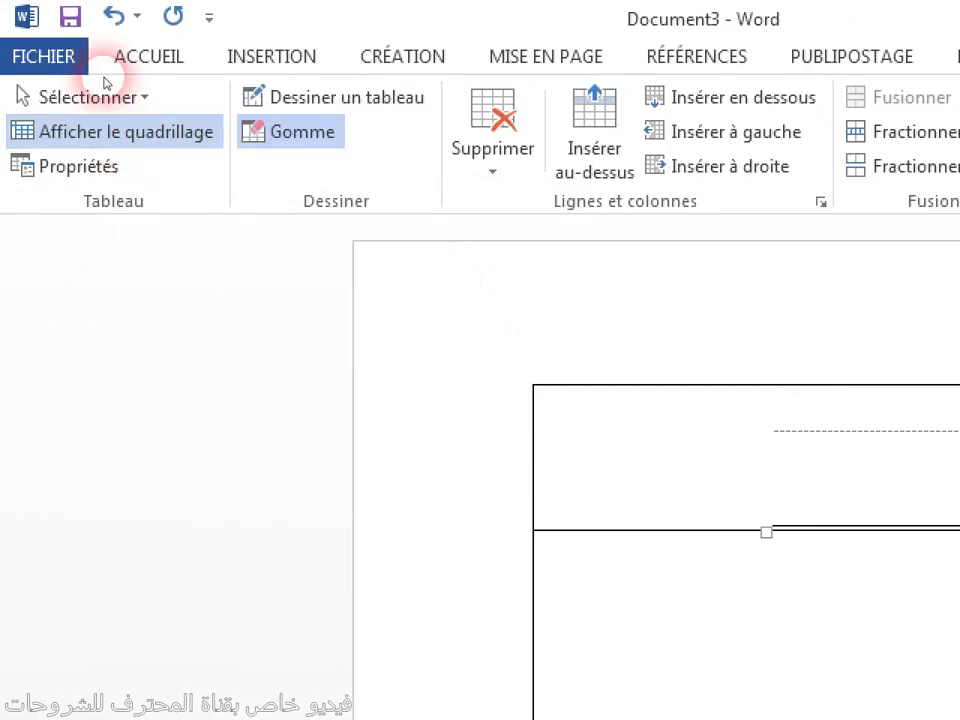
left_click(100, 92)
left_click(128, 133)
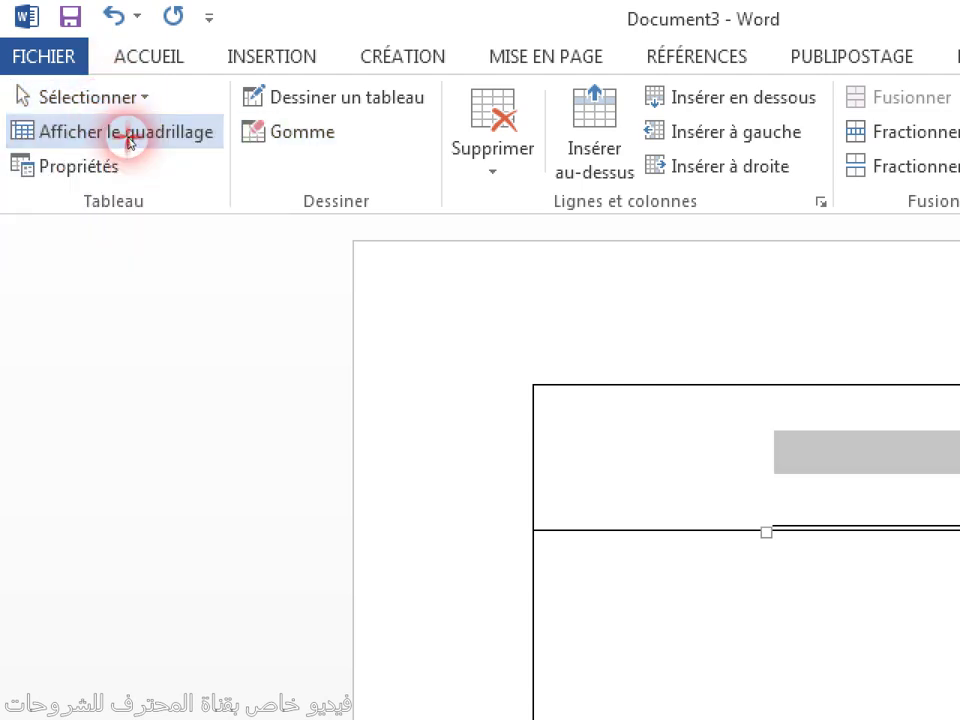
left_click(468, 312)
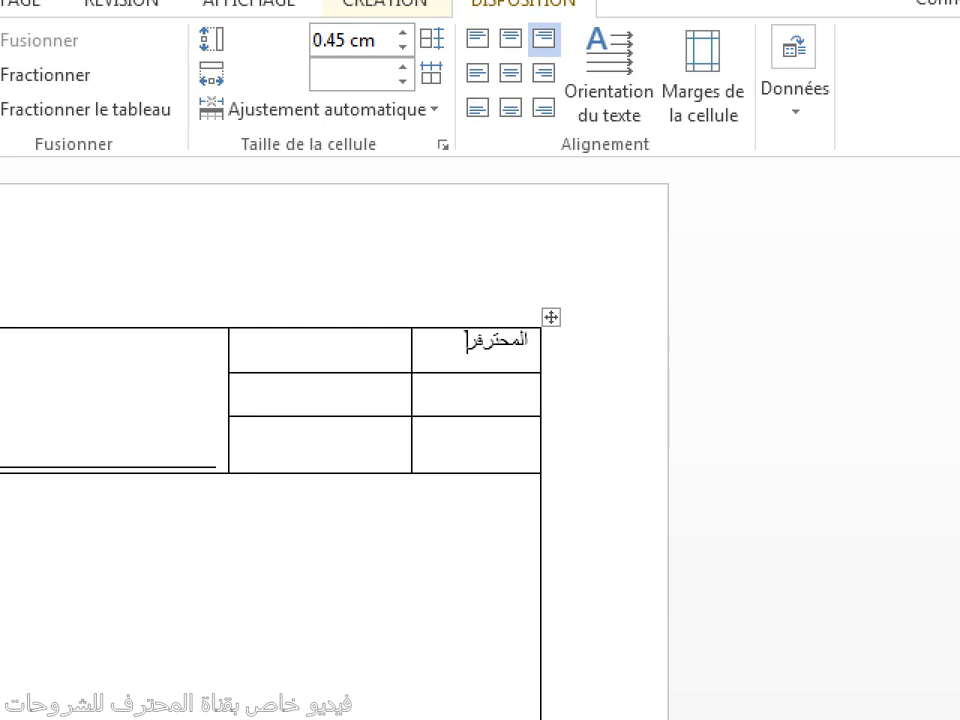
Type the Arabic word المحترف into the table's top-right cell
left_click(487, 366)
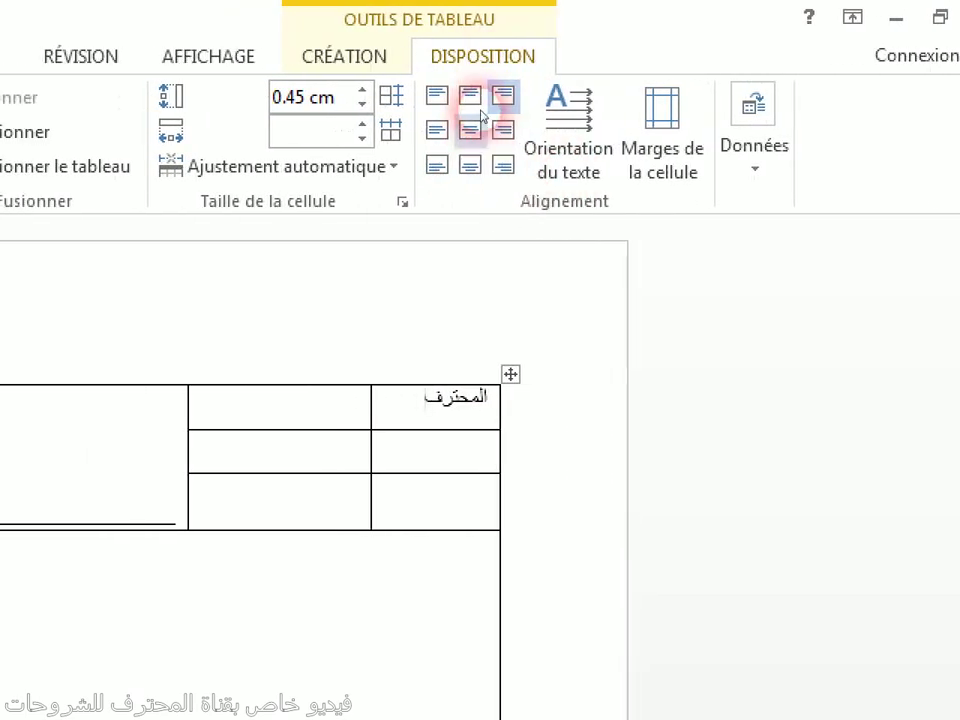
Rotate المحترف to run vertically with Orientation du texte and centre it in its cell
left_click(476, 103)
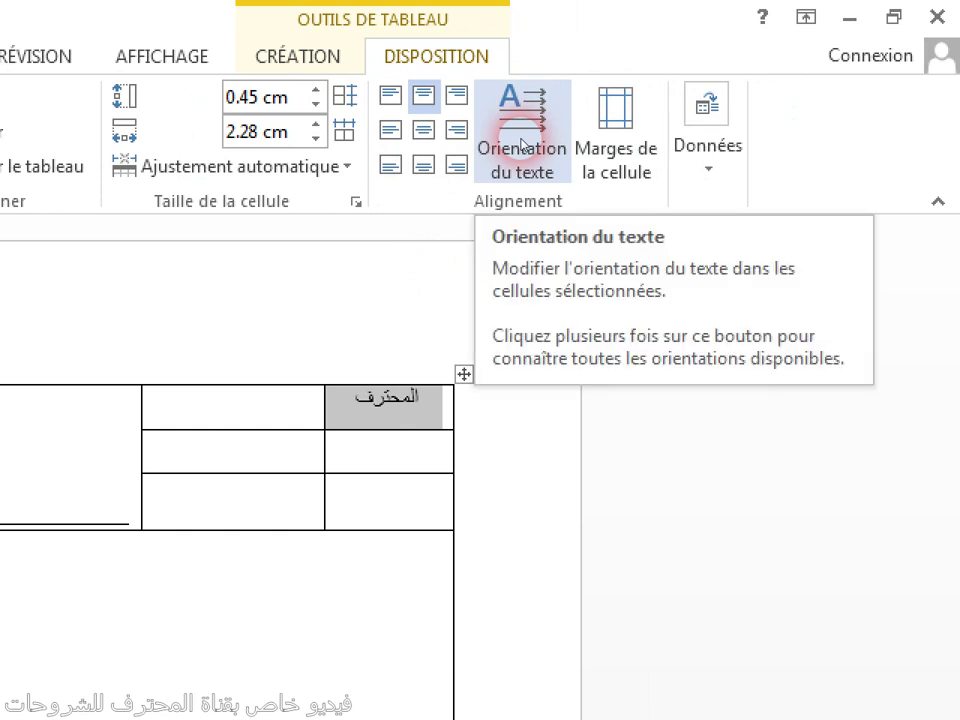
left_click(521, 145)
left_click(546, 146)
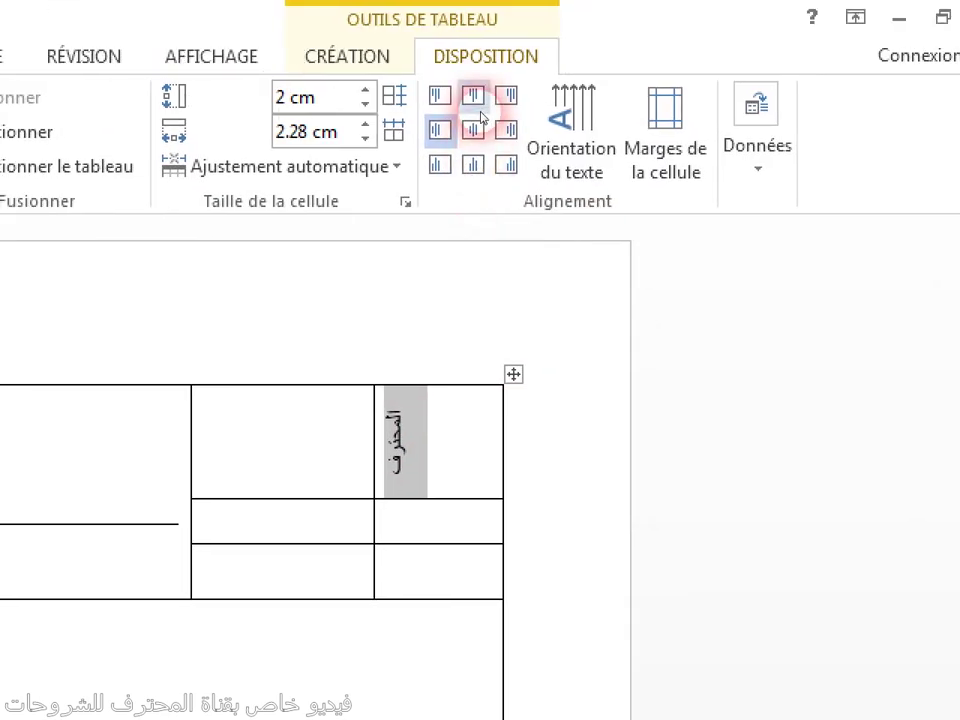
left_click(477, 130)
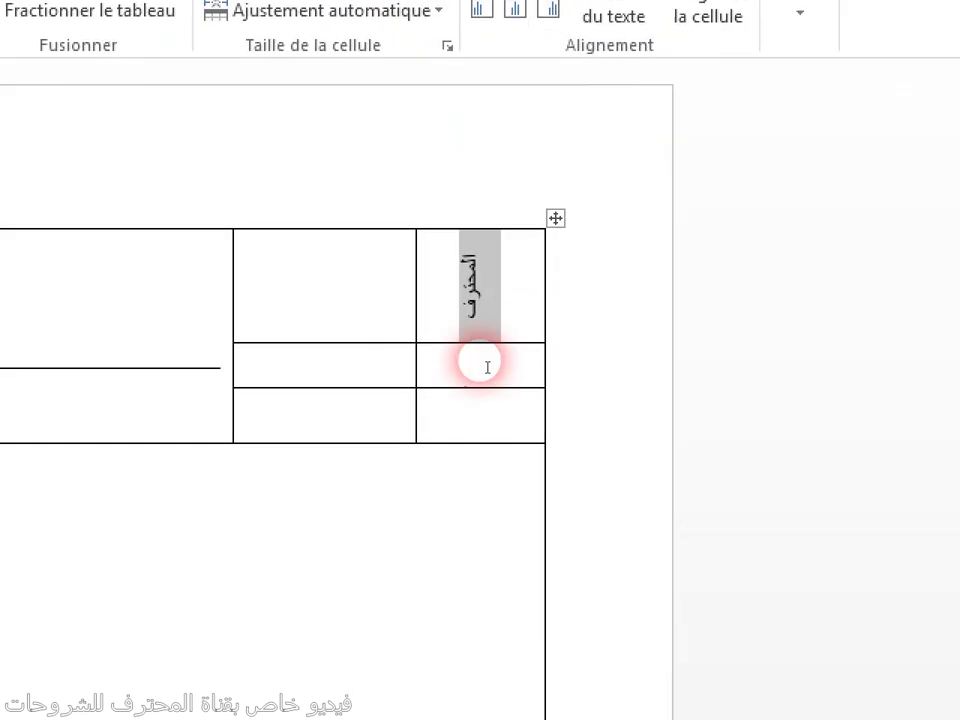
left_click(480, 362)
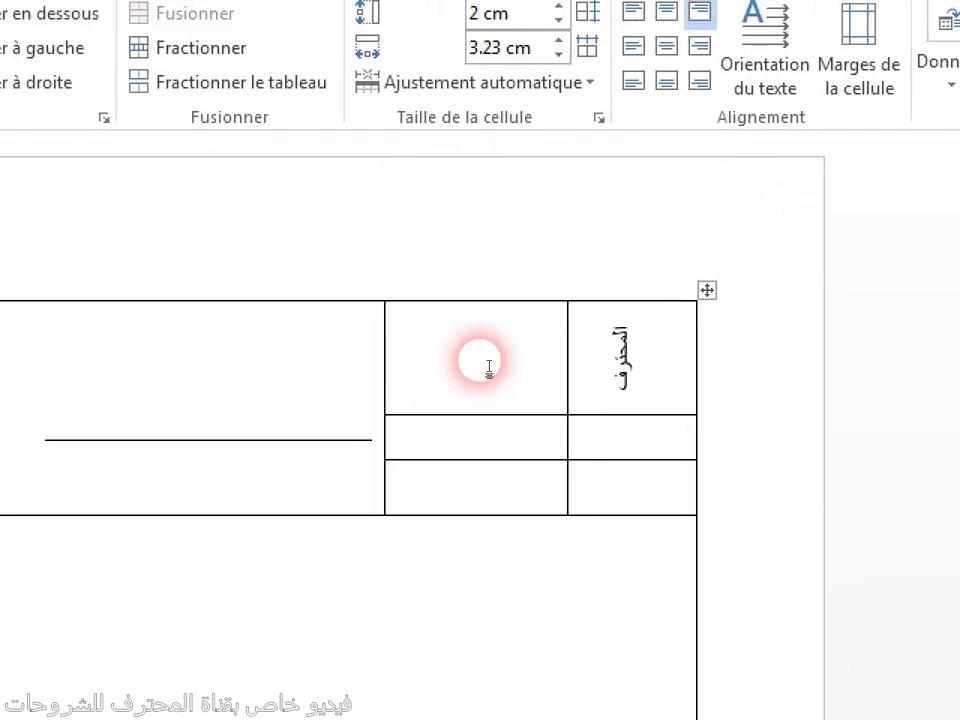
Shade the empty cell beside المحترف with the dark blue-grey theme colour
double_click(488, 366)
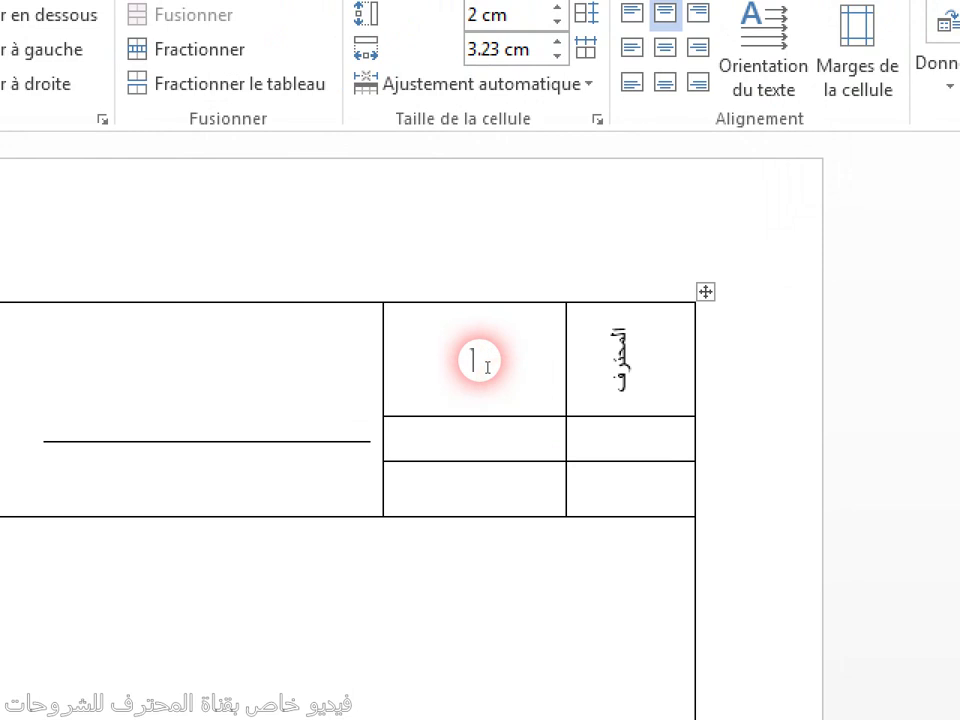
triple_click(480, 362)
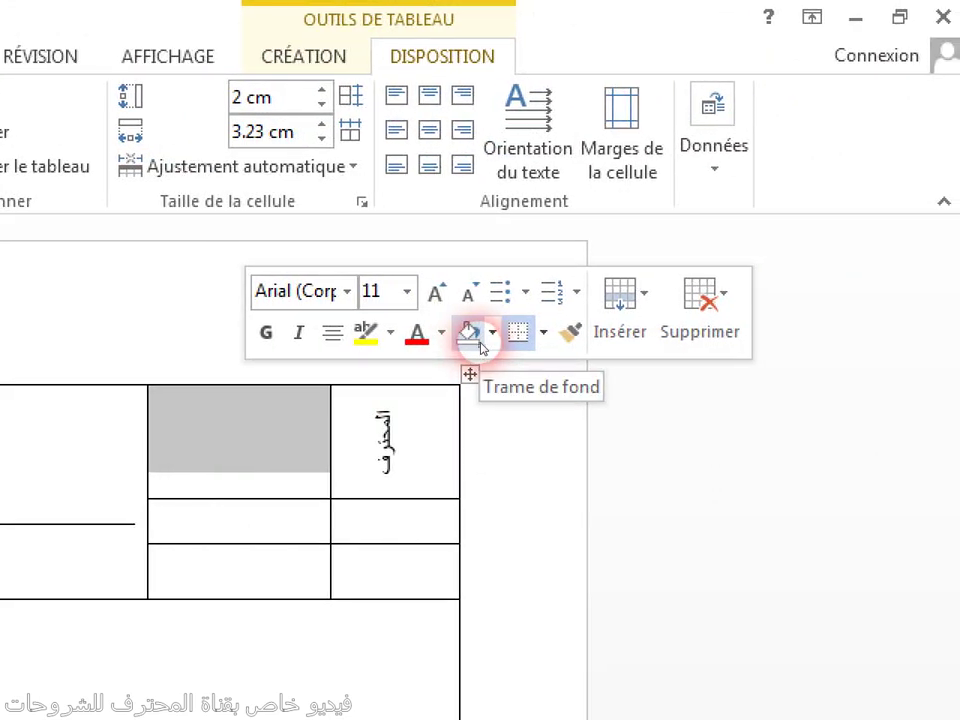
left_click(488, 335)
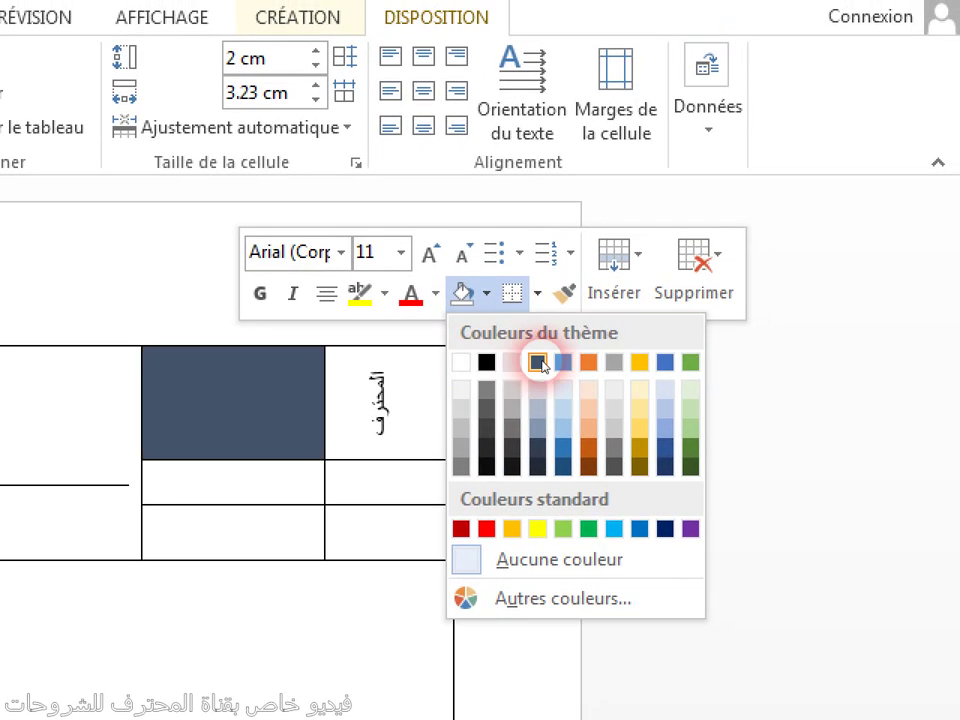
left_click(538, 362)
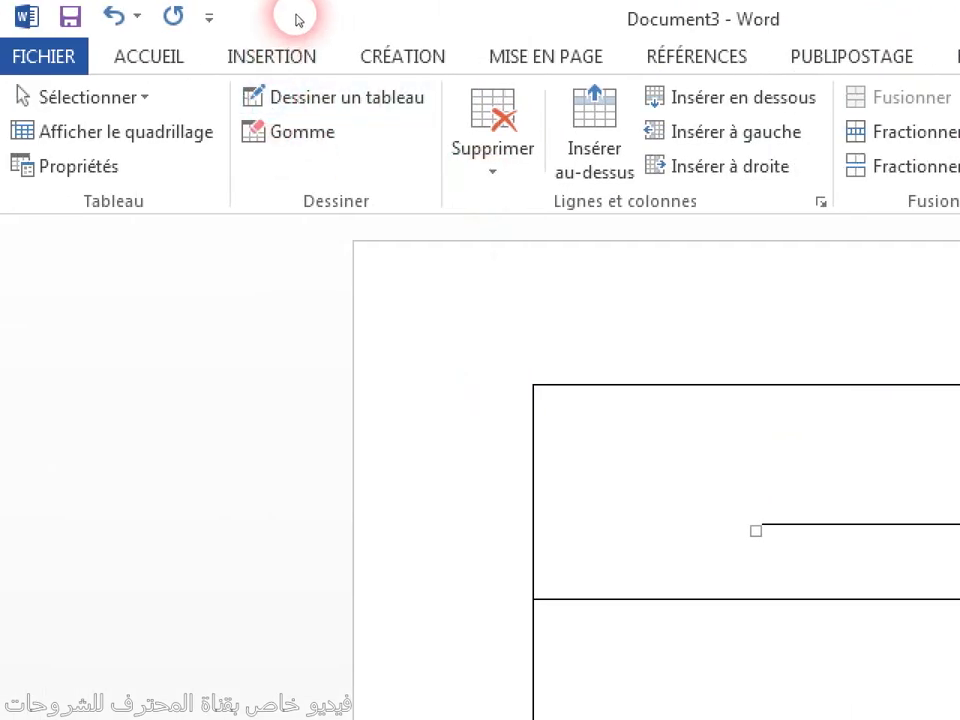
Draw a Zone de texte from Formes across the top of the wide upper-left cell
left_click(272, 50)
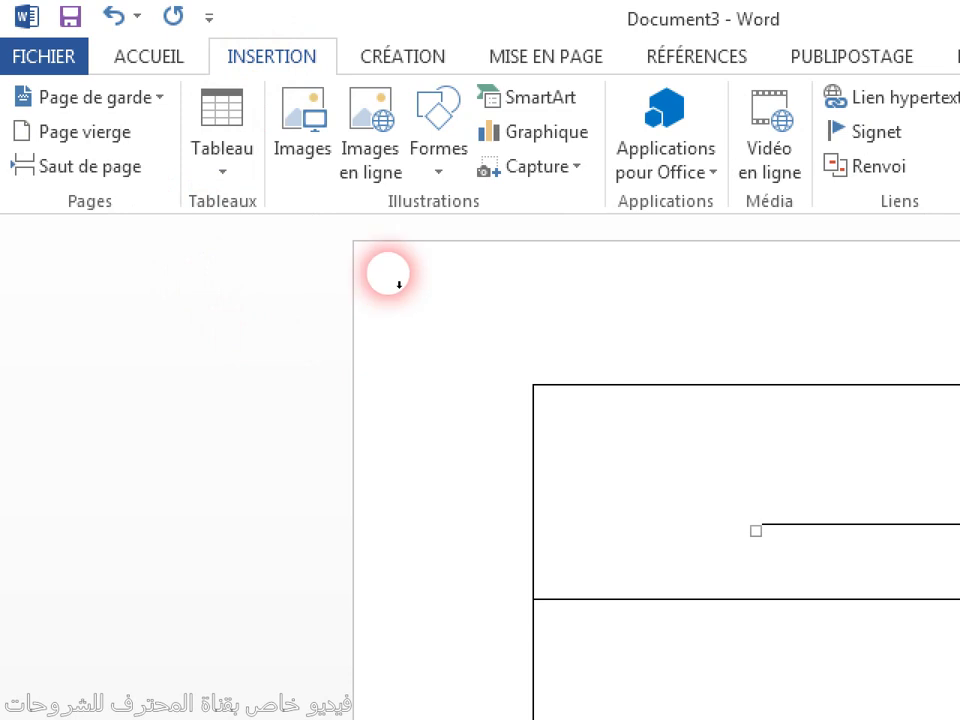
left_click(440, 160)
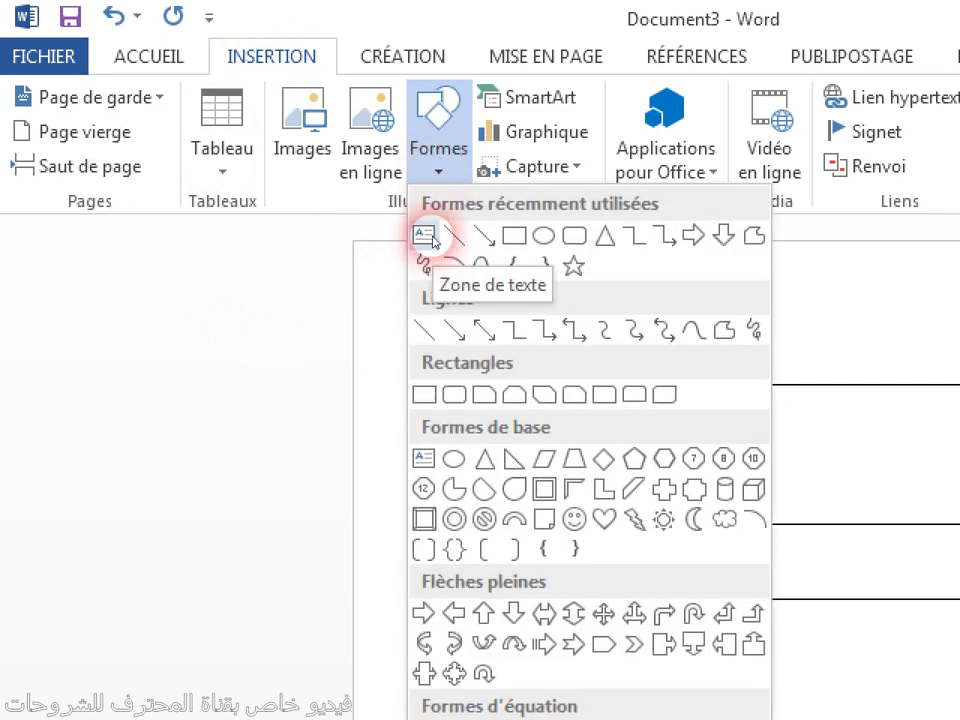
left_click(424, 236)
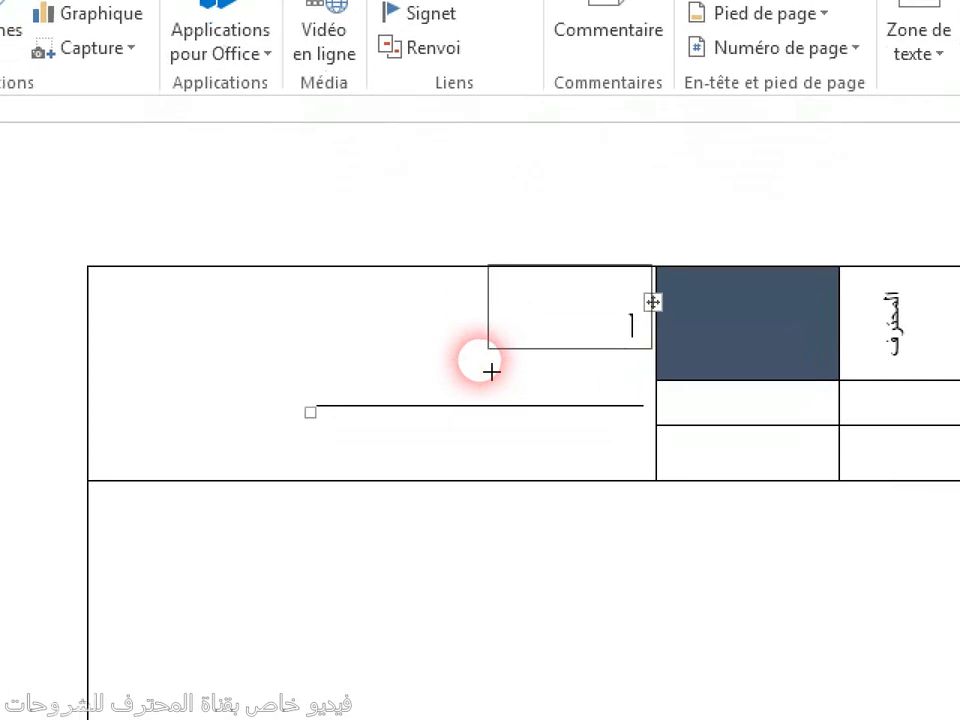
left_click_drag(491, 372, 19, 484)
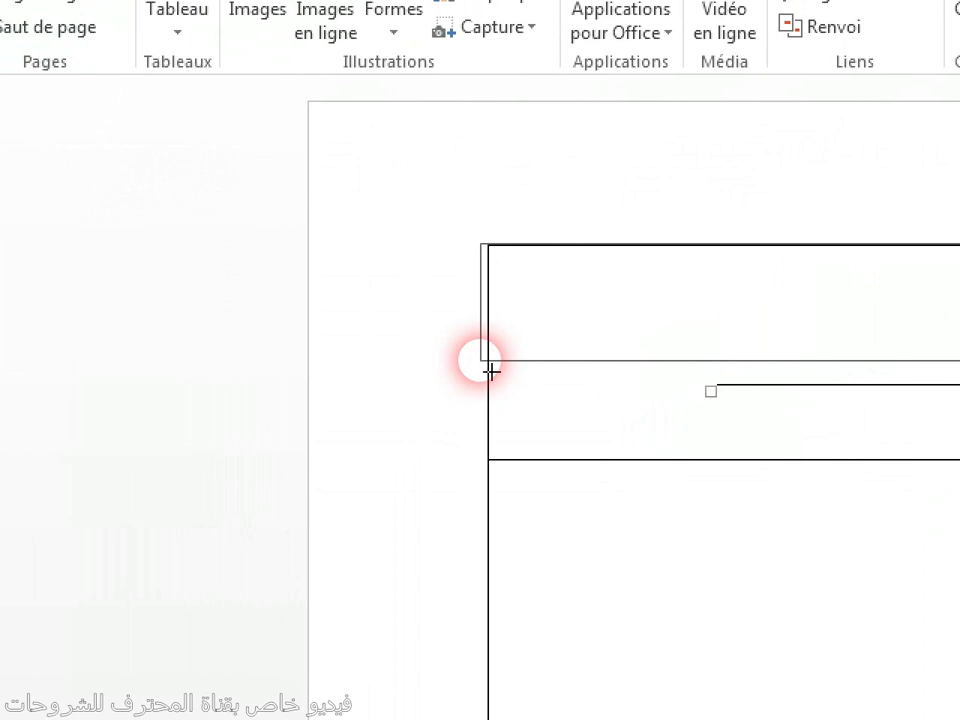
left_click_drag(491, 372, 491, 371)
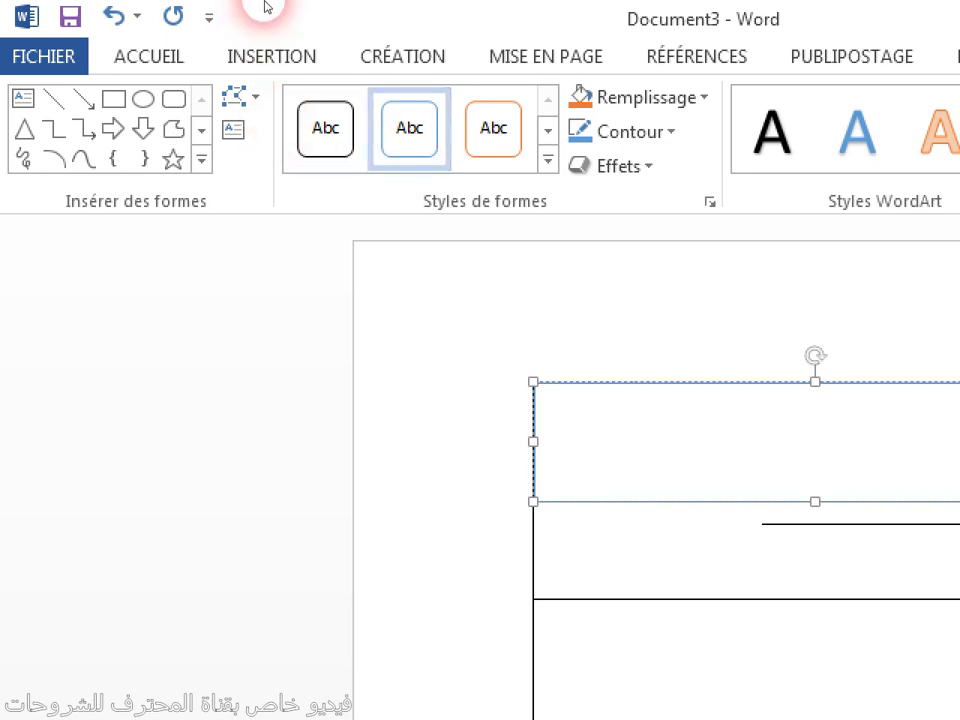
left_click(271, 56)
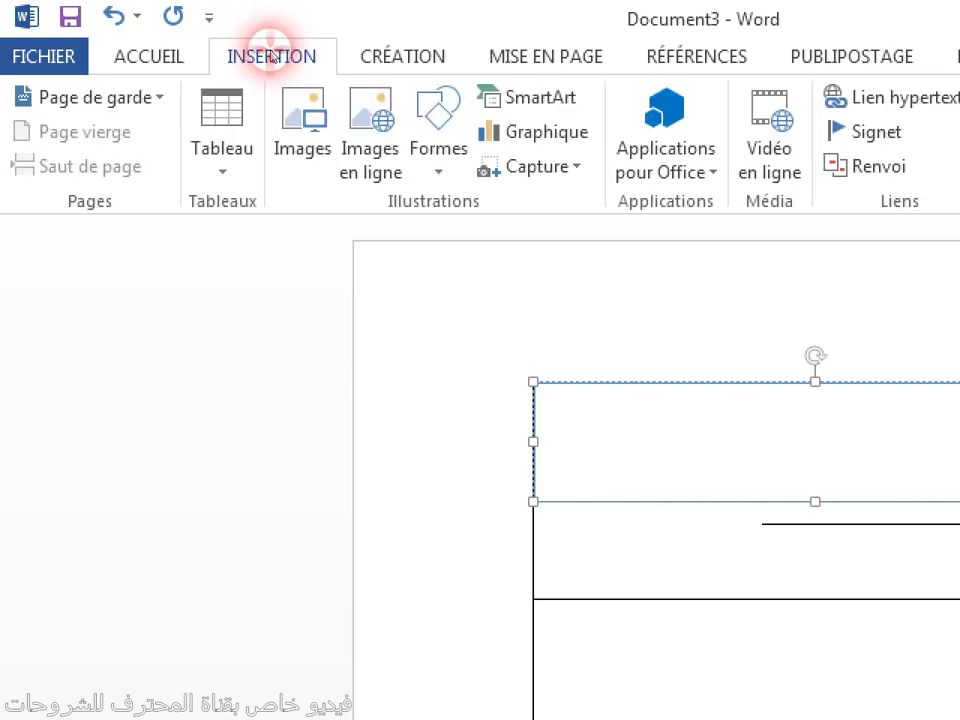
left_click(319, 152)
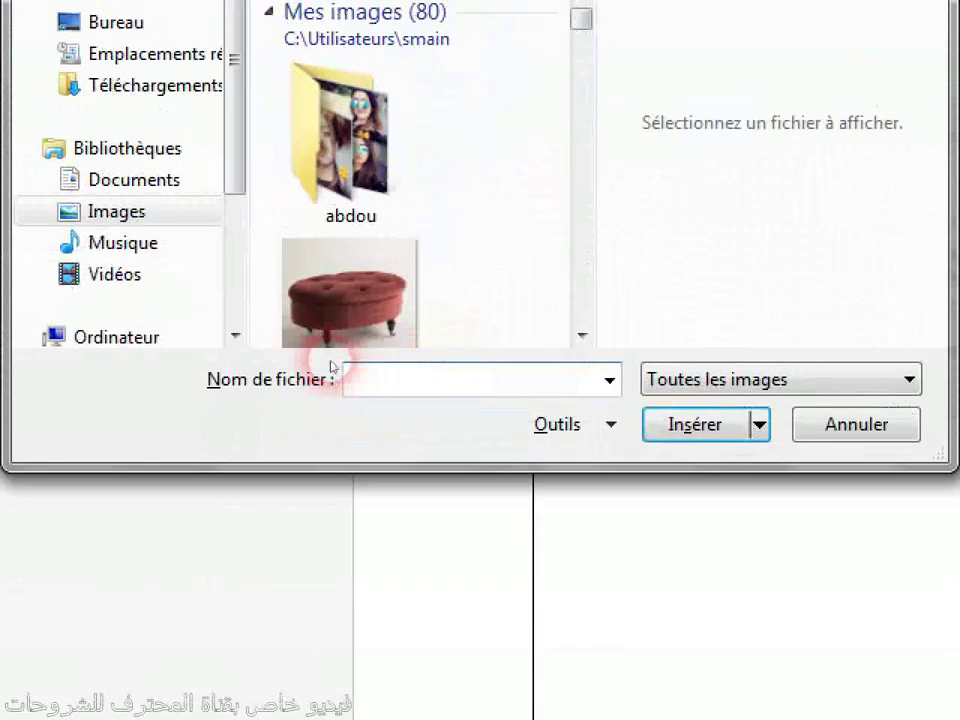
left_click(335, 340)
left_click(695, 424)
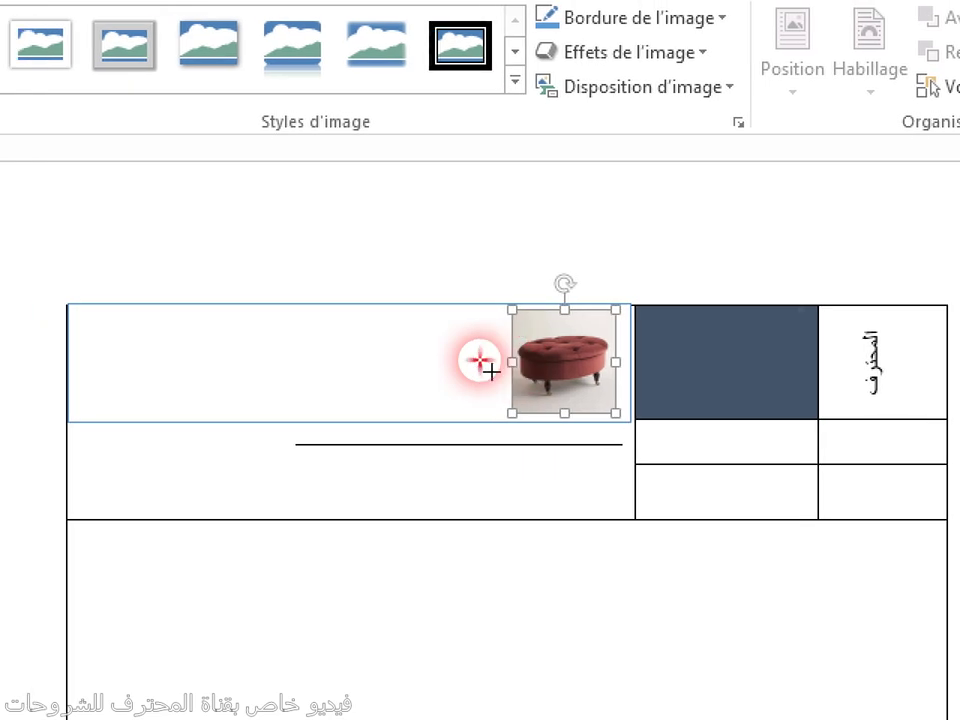
left_click_drag(483, 362, 100, 371)
left_click_drag(491, 372, 489, 369)
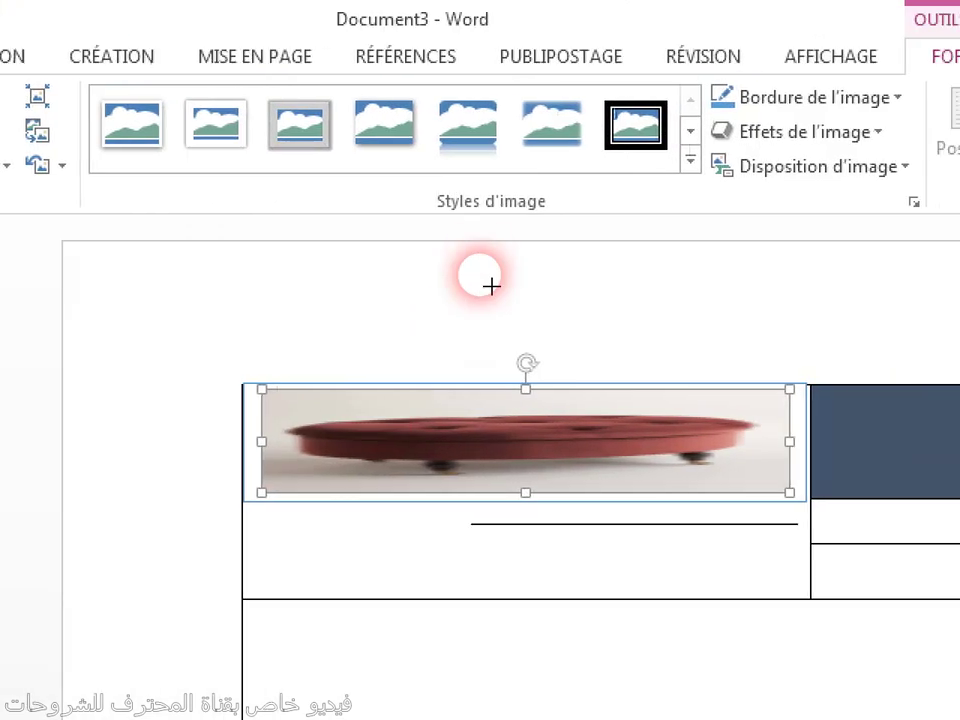
left_click(481, 143)
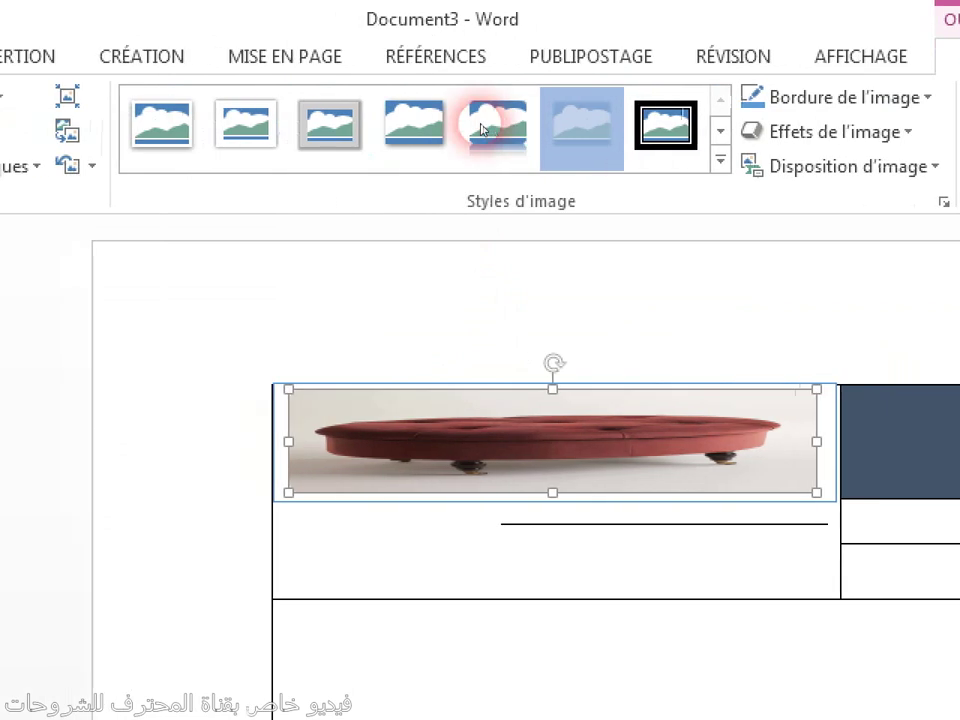
left_click(405, 257)
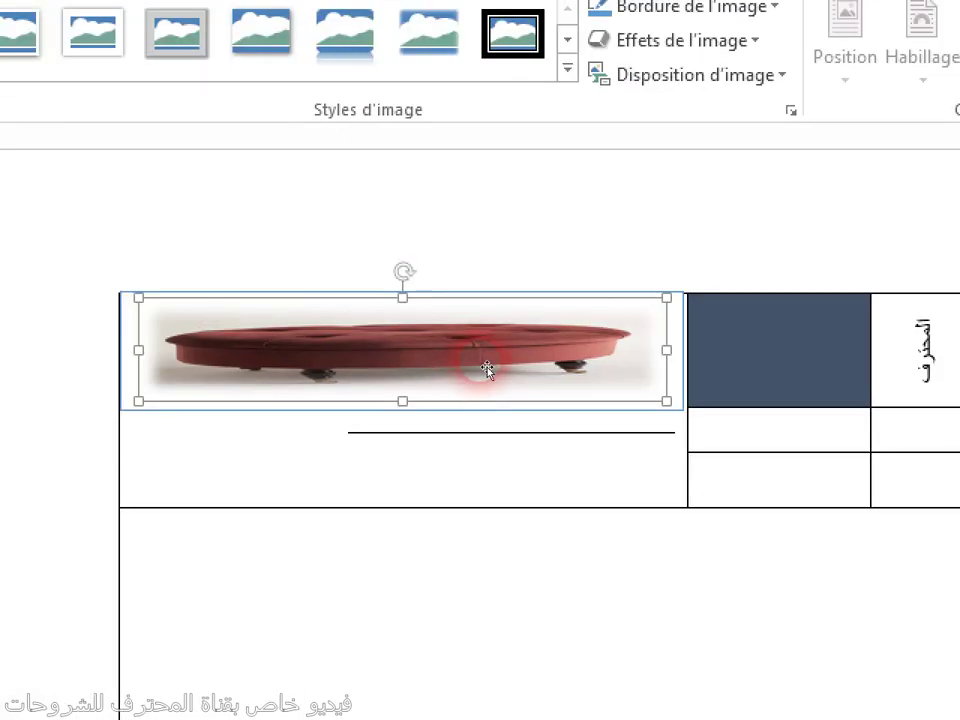
key("Delete")
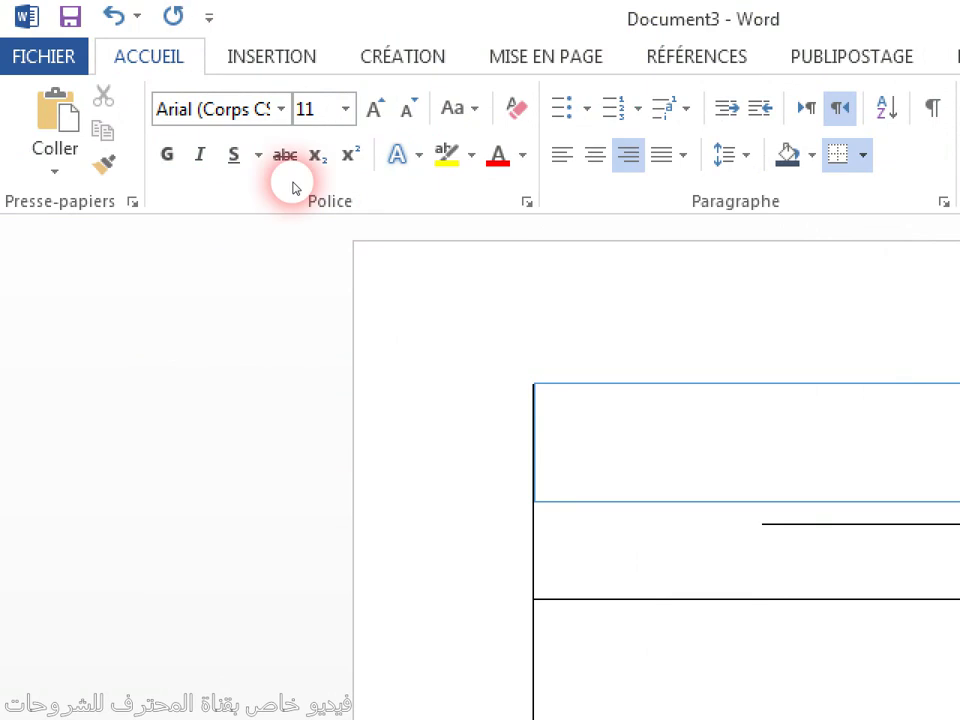
With Dessiner un tableau, add a vertical border splitting the lower cell and a diagonal line
left_click(283, 68)
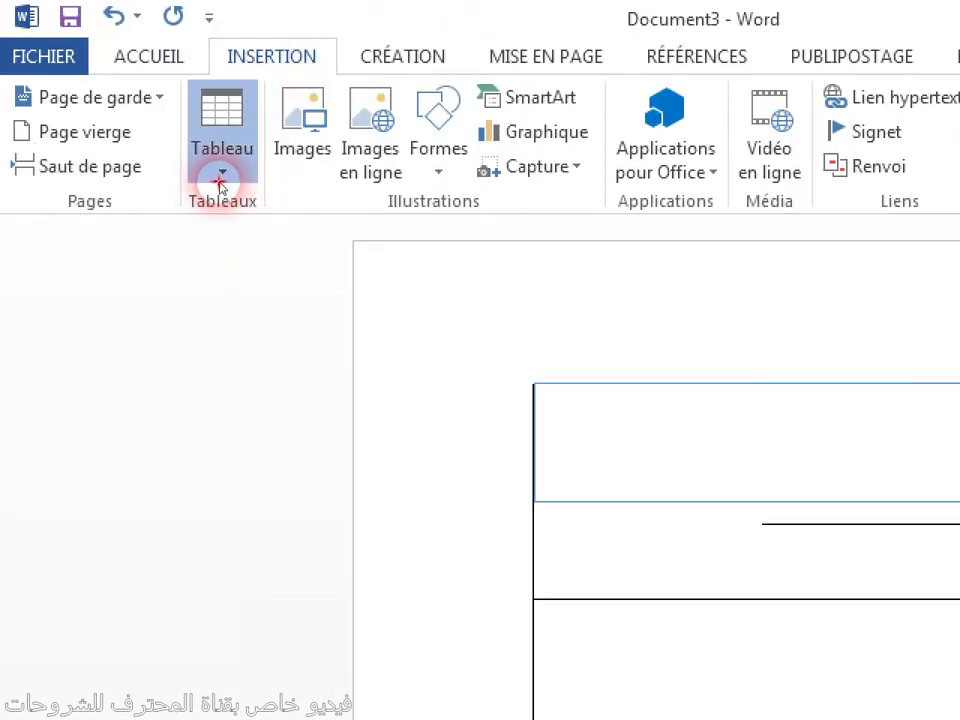
left_click(220, 183)
left_click(327, 364)
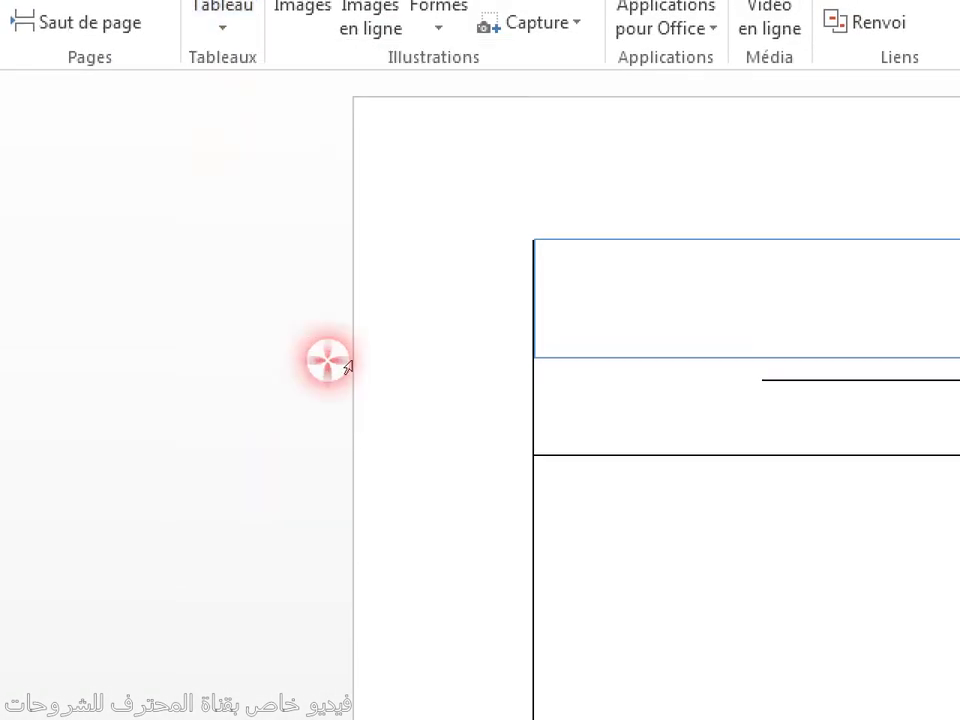
mouse_move(477, 363)
left_mouse_down()
mouse_move(465, 354)
mouse_move(479, 362)
mouse_move(490, 705)
left_mouse_up()
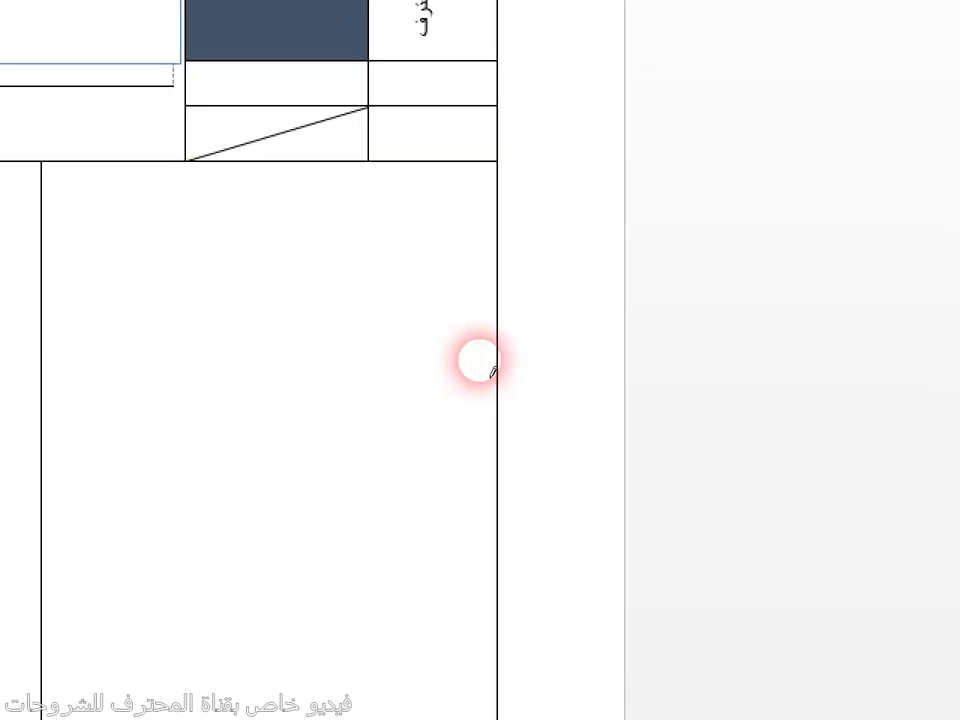
left_click_drag(486, 362, 330, 362)
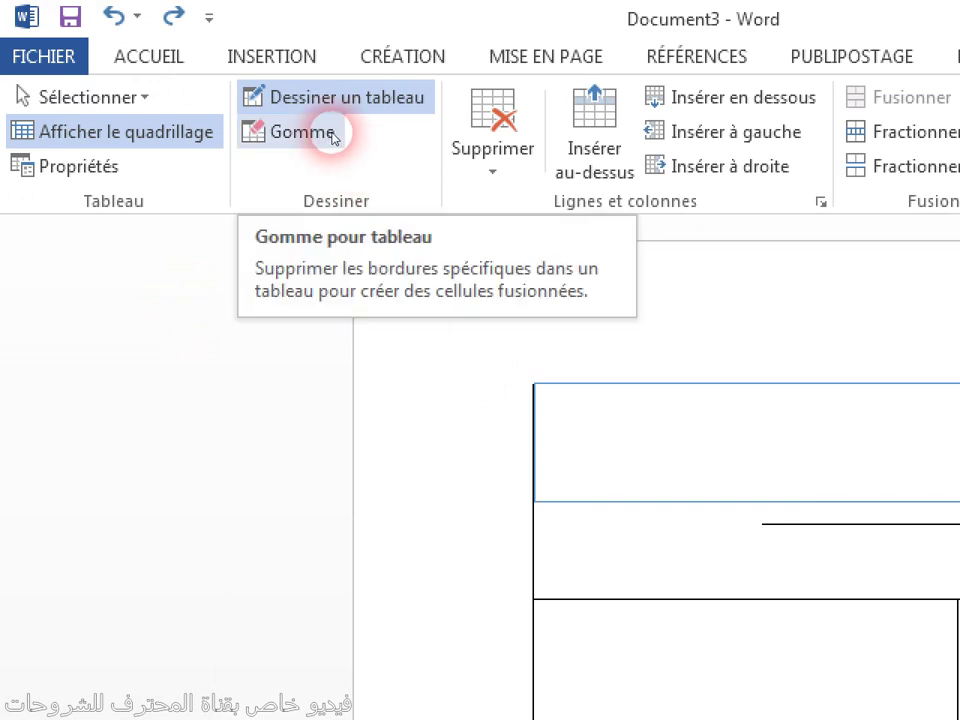
Erase the stray horizontal border under the text box in the upper-left cell with the Gomme eraser
left_click(335, 138)
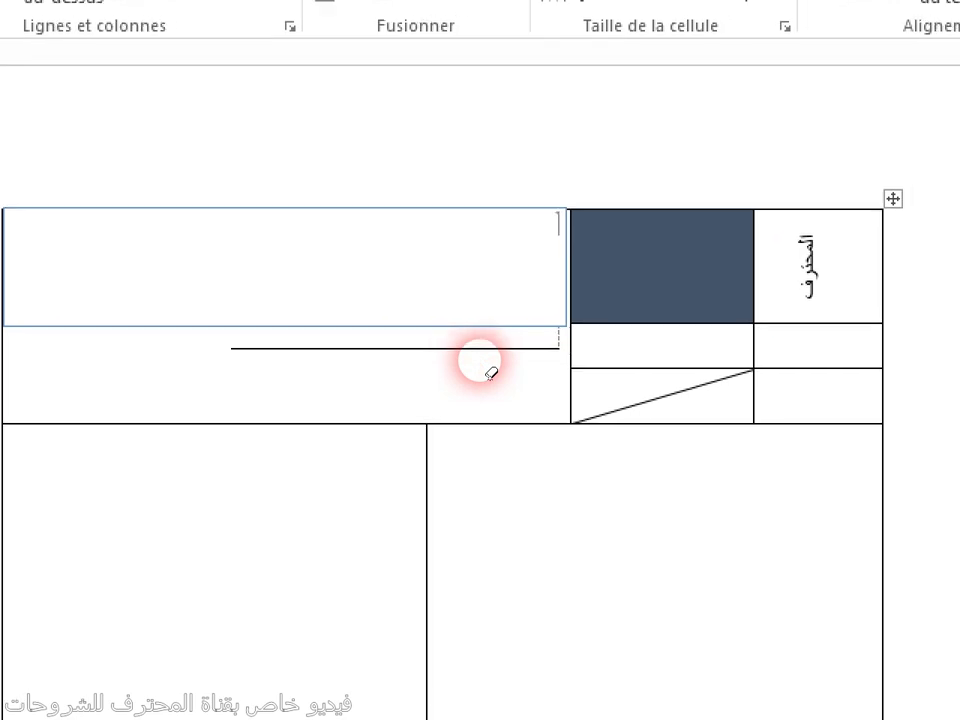
left_click(490, 370)
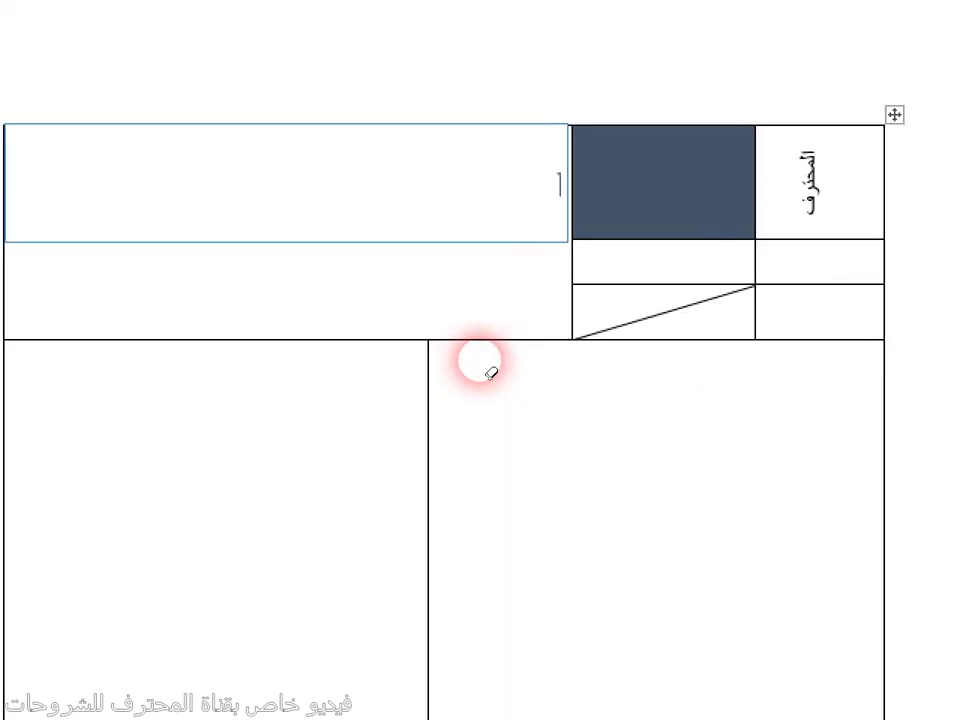